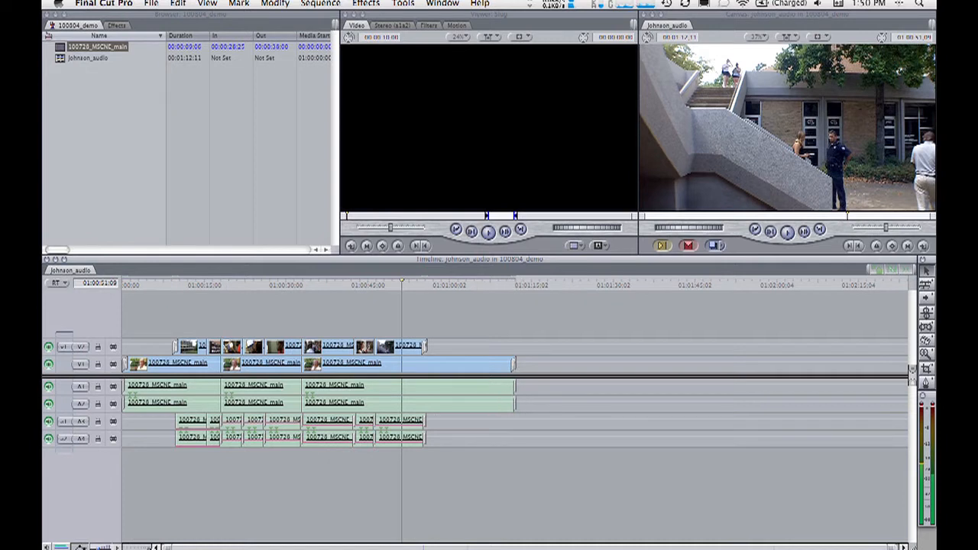
- Load the Lower 3rd text generator from the video generators and show its editable parameters
{"action": "key", "text": "super+equal"}
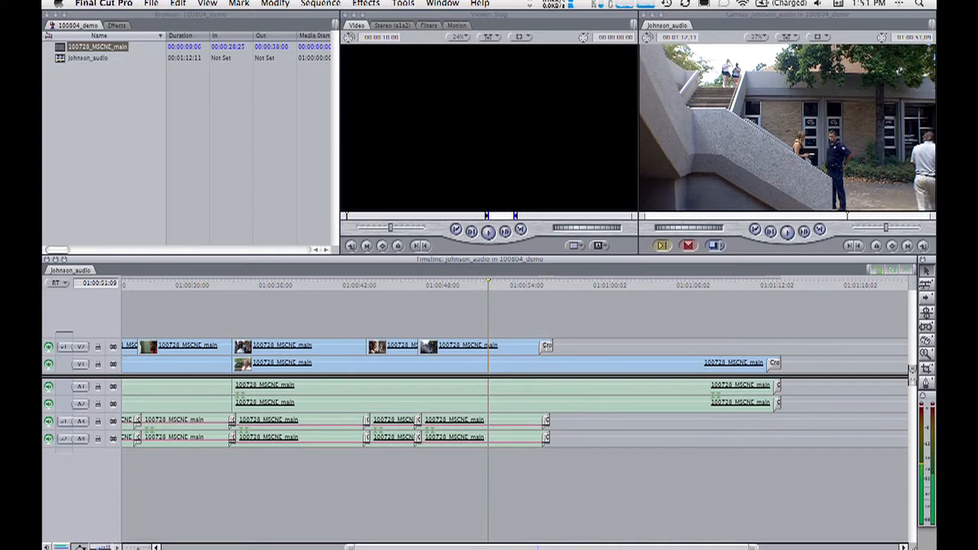
{"action": "left_click_drag", "start_coordinate": [496, 547], "coordinate": [313, 547]}
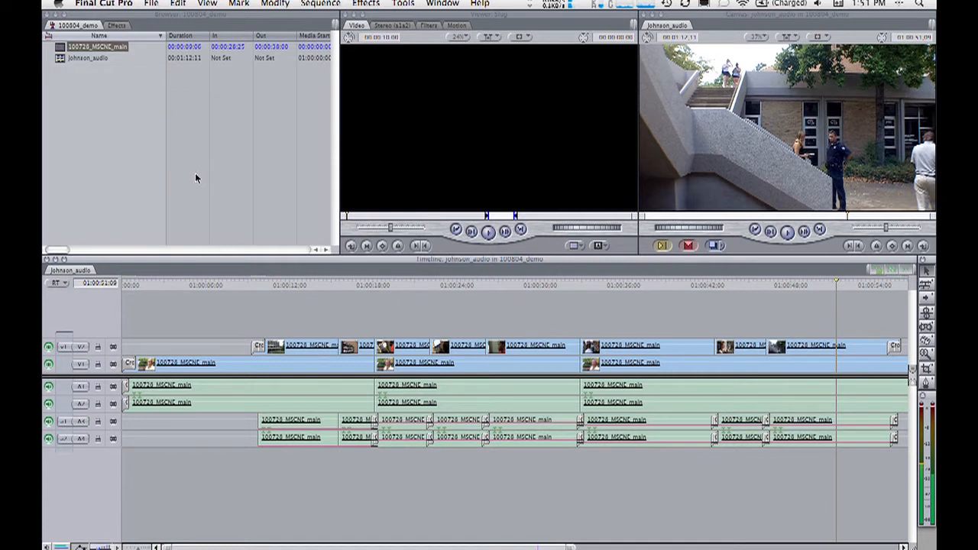
{"action": "left_click", "coordinate": [120, 28]}
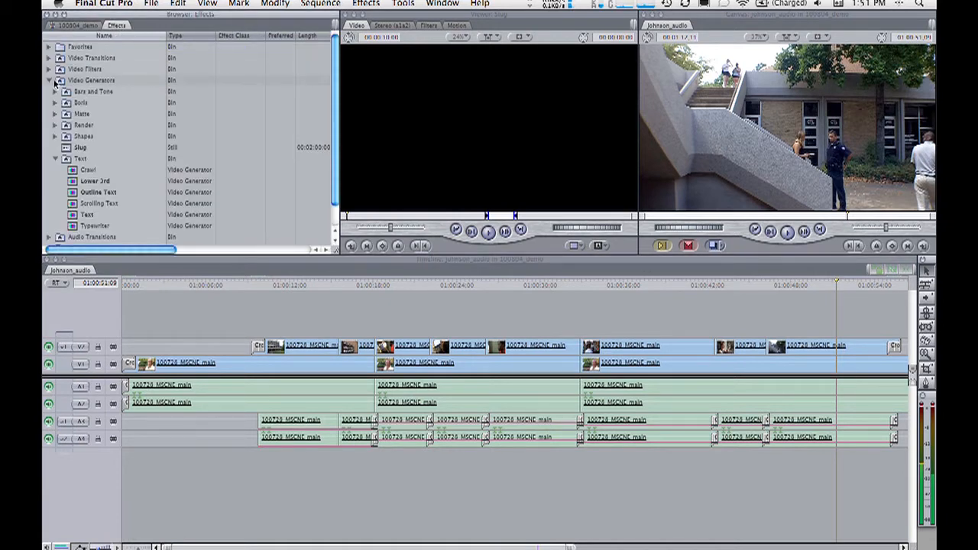
{"action": "double_click", "coordinate": [73, 180]}
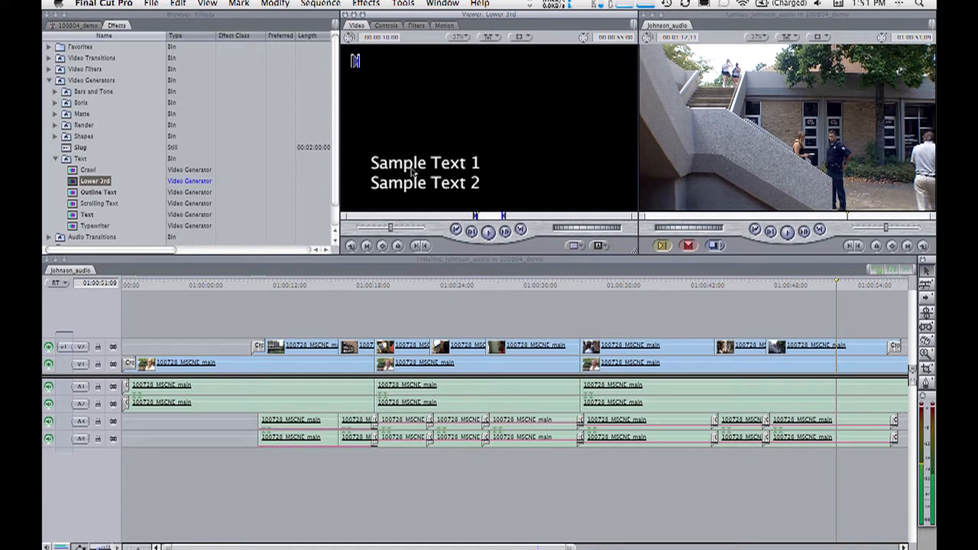
{"action": "left_click", "coordinate": [381, 27]}
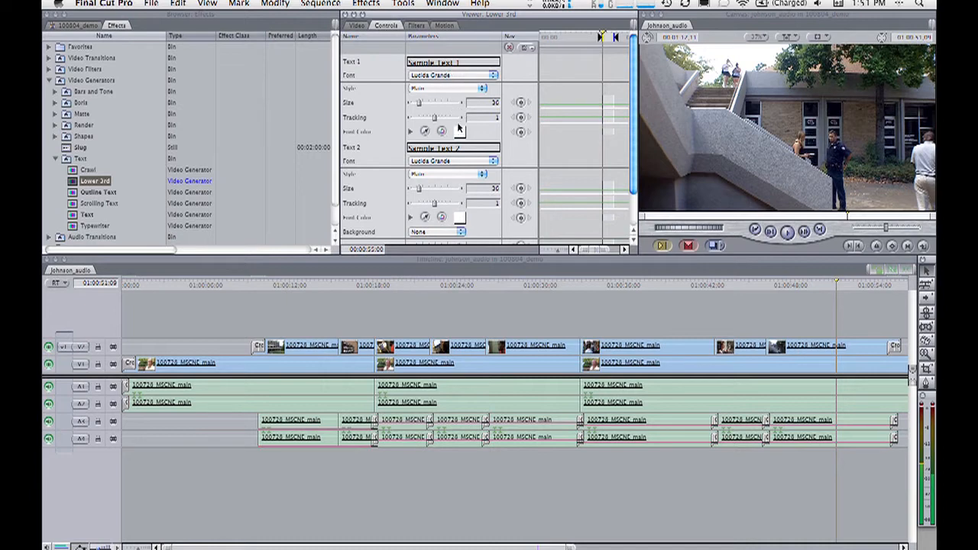
- Enter the interviewee's full name as the title's first text line and set its style to Bold
{"action": "left_click", "coordinate": [462, 63]}
{"action": "key", "text": "super+a"}
{"action": "type", "text": "Crew Mem"}
{"action": "left_click", "coordinate": [456, 74]}
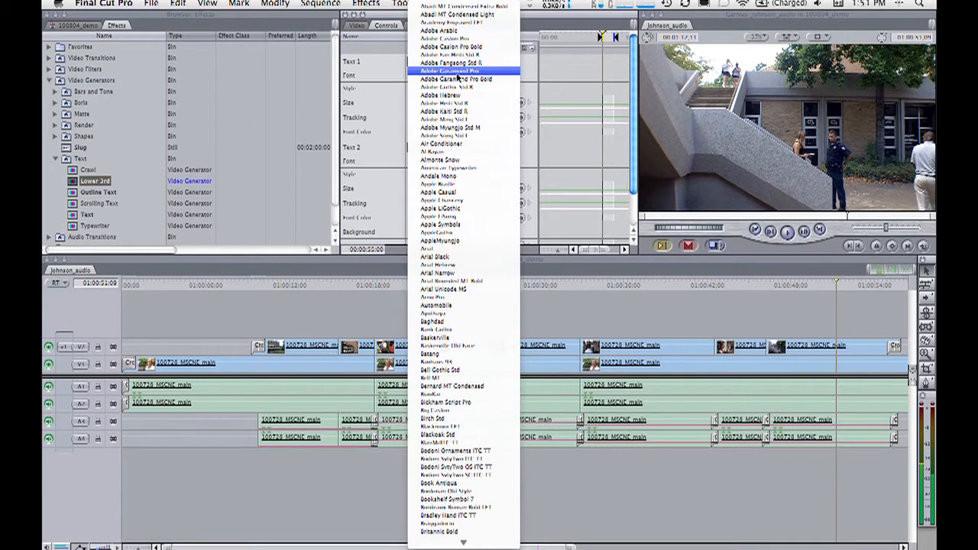
{"action": "left_click", "coordinate": [400, 77]}
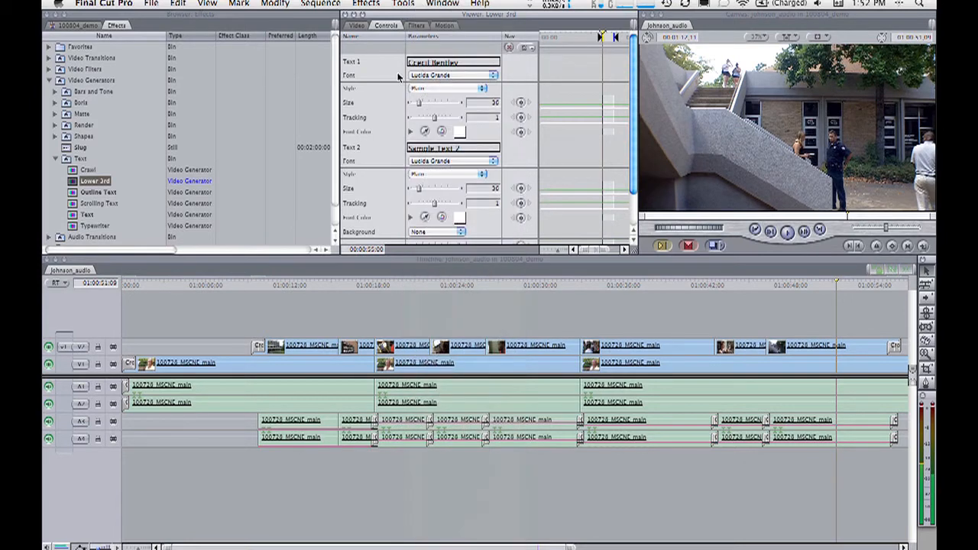
{"action": "left_click", "coordinate": [440, 91]}
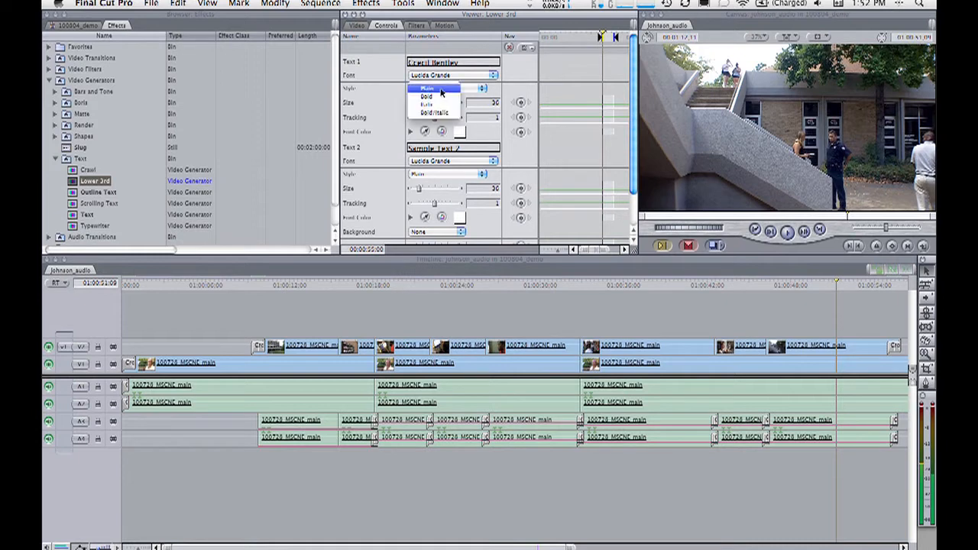
{"action": "left_click", "coordinate": [440, 97]}
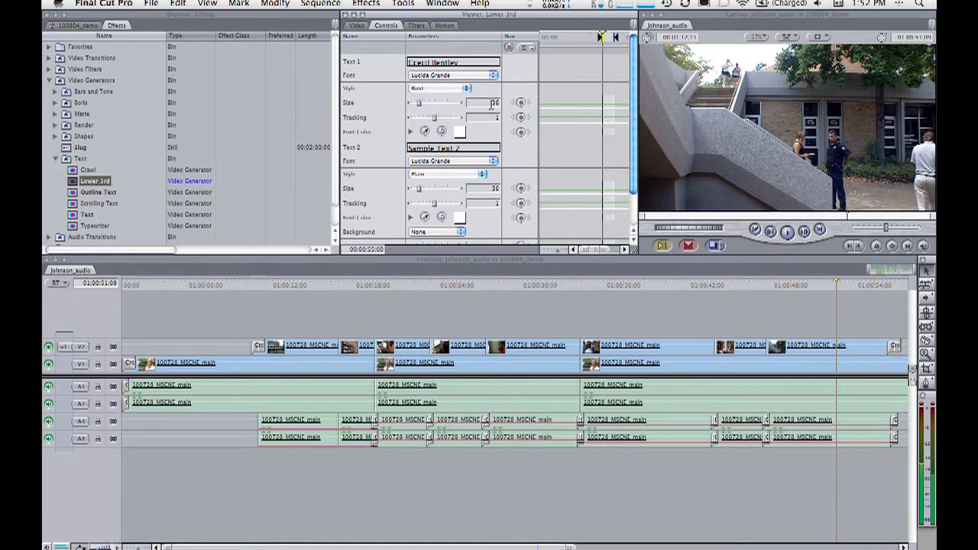
- Set the title's second text line to "Grady College" at size 24 and preview the title
{"action": "triple_click", "coordinate": [476, 150]}
{"action": "type", "text": "Grady"}
{"action": "type", "text": " Cool"}
{"action": "left_click_drag", "start_coordinate": [421, 193], "coordinate": [416, 192]}
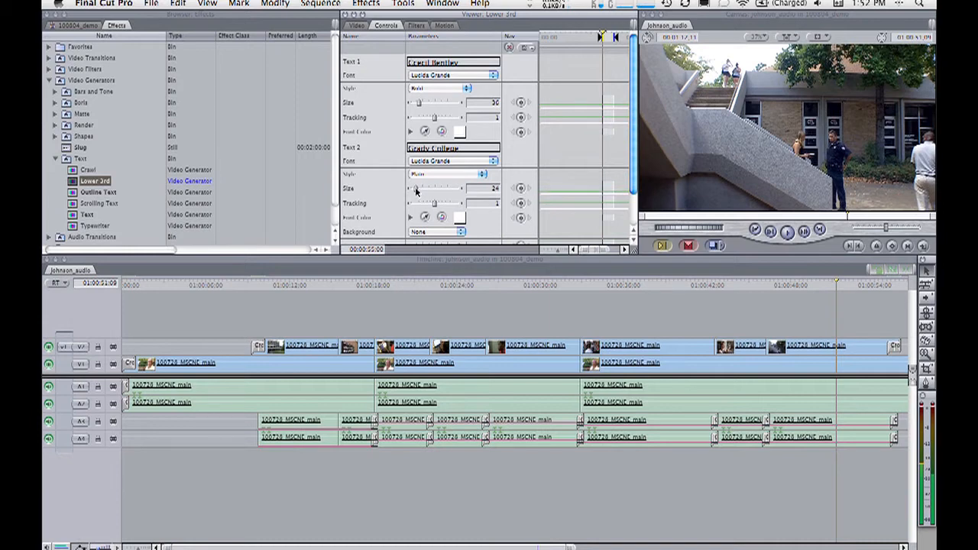
{"action": "left_click", "coordinate": [356, 26]}
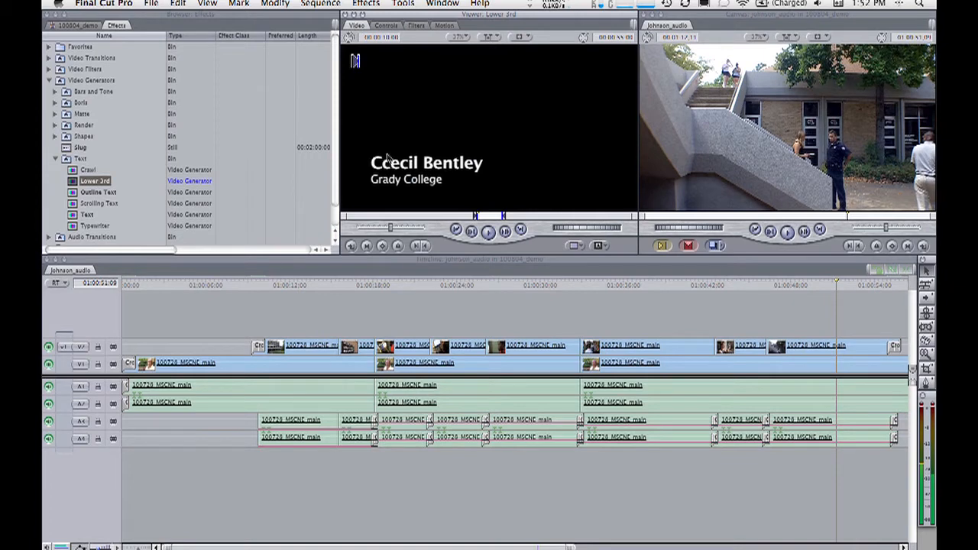
- Remove the extra letter from the interviewee's name in the first text line and preview the title again
{"action": "left_click", "coordinate": [386, 26]}
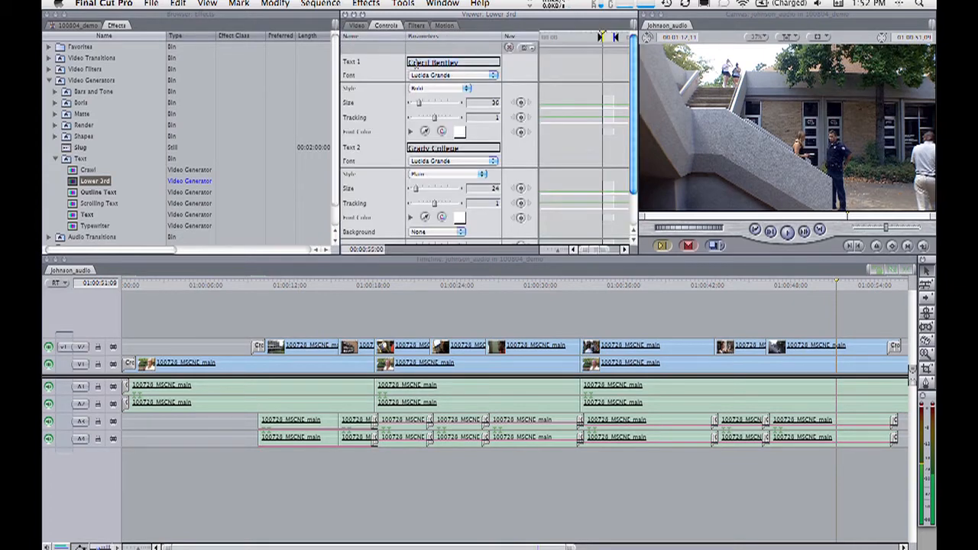
{"action": "key", "text": "BackSpace"}
{"action": "left_click", "coordinate": [355, 26]}
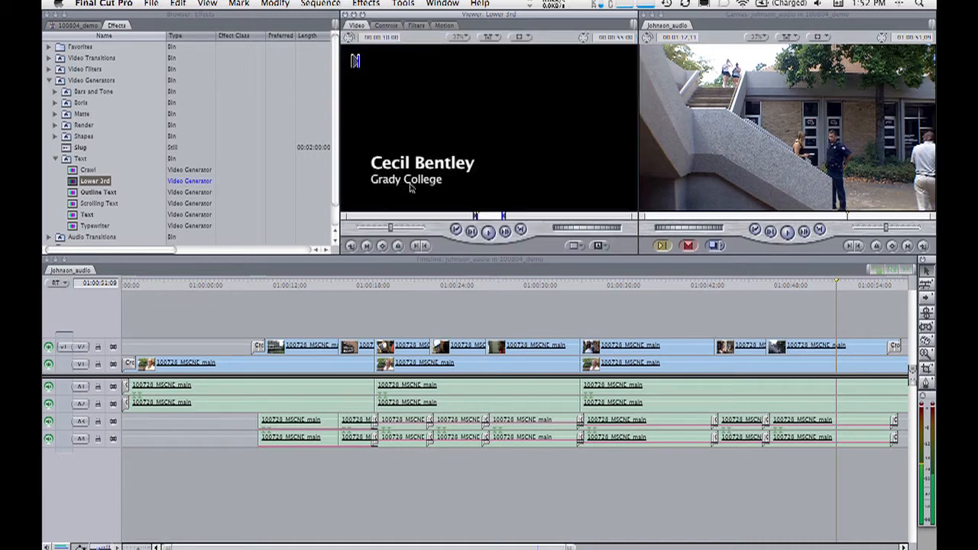
- Give the title a Solid black background with reduced opacity and preview it
{"action": "left_click", "coordinate": [388, 26]}
{"action": "left_click_drag", "start_coordinate": [633, 142], "coordinate": [632, 176]}
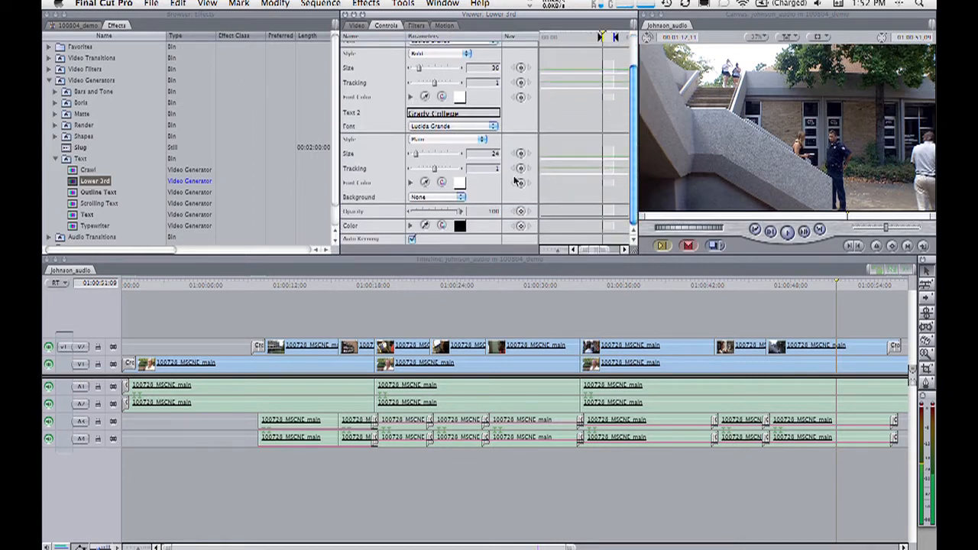
{"action": "left_click", "coordinate": [434, 194]}
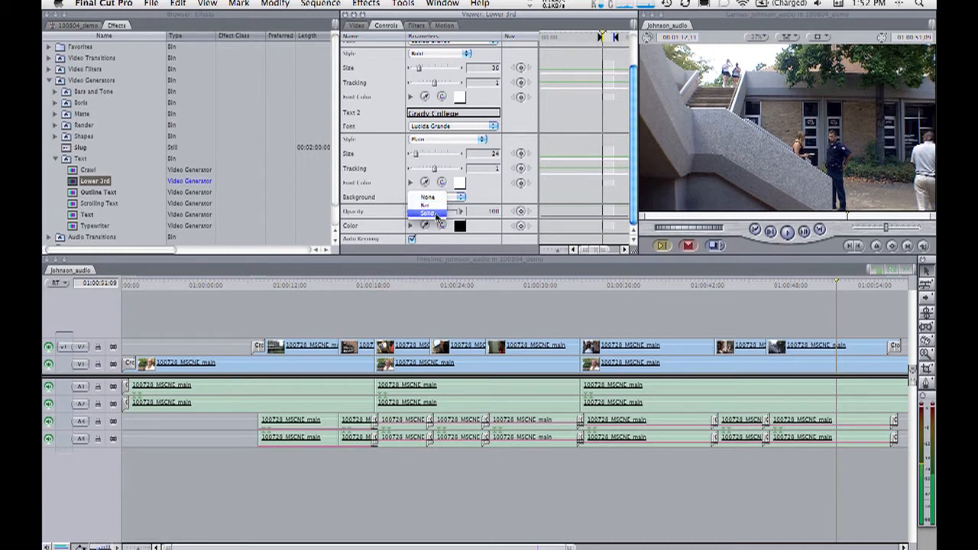
{"action": "left_click", "coordinate": [437, 217]}
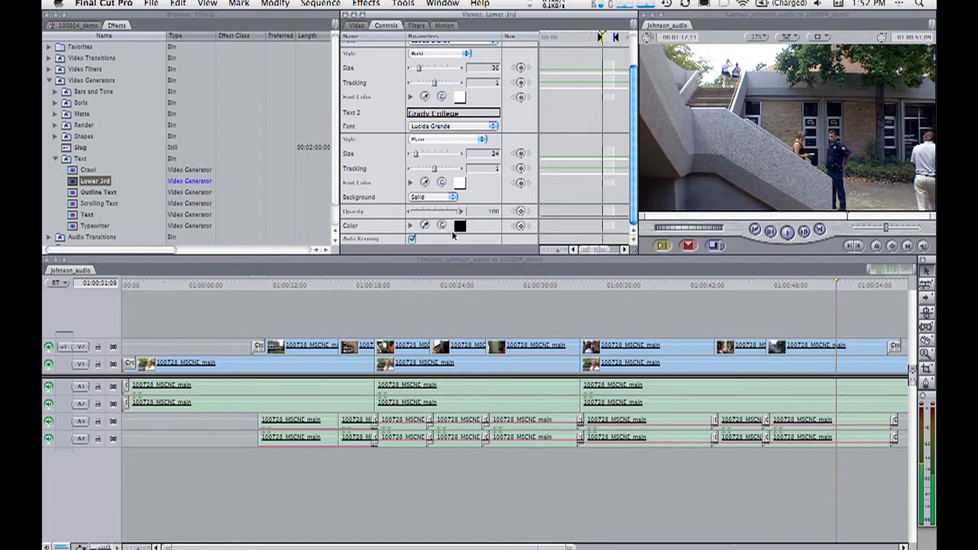
{"action": "left_click", "coordinate": [459, 227]}
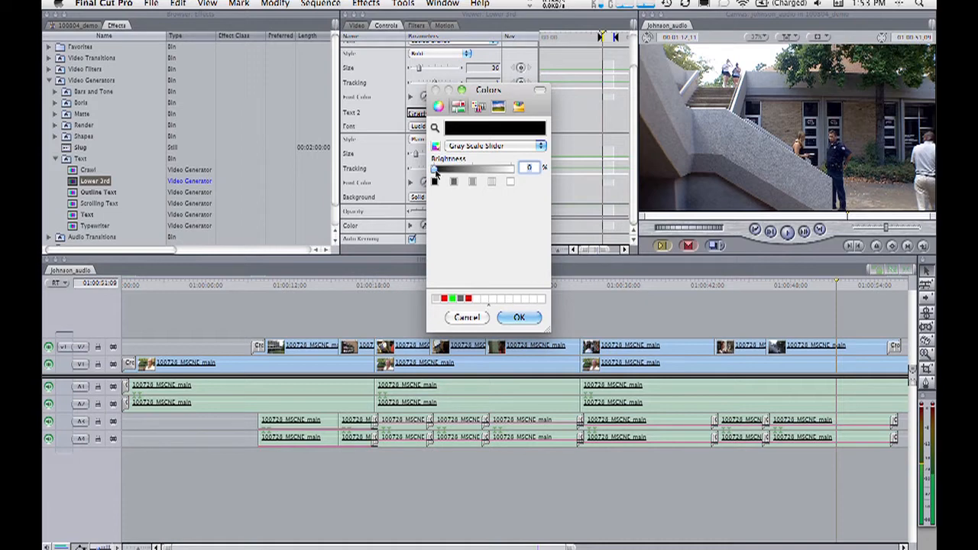
{"action": "left_click", "coordinate": [517, 318]}
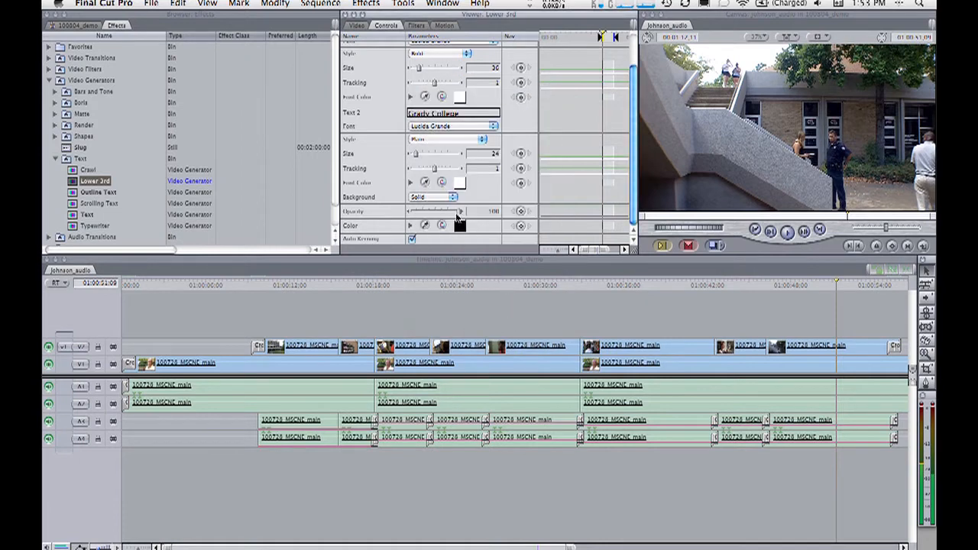
{"action": "left_click_drag", "start_coordinate": [454, 211], "coordinate": [445, 213]}
{"action": "left_click", "coordinate": [360, 25]}
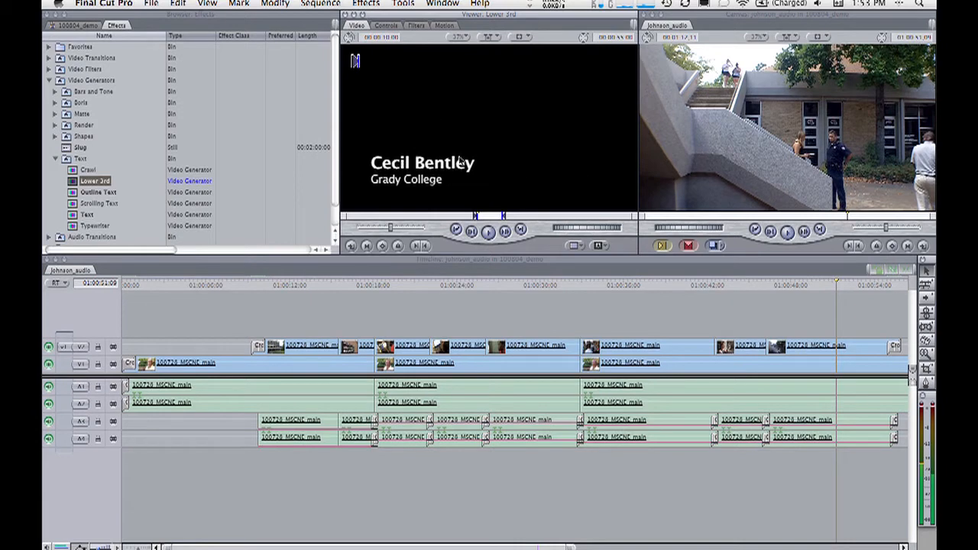
- Mark an In point at the start of the sequence and an Out point at the next edit, 01:00:09:23
{"action": "left_click", "coordinate": [247, 284]}
{"action": "left_click_drag", "start_coordinate": [162, 283], "coordinate": [123, 284]}
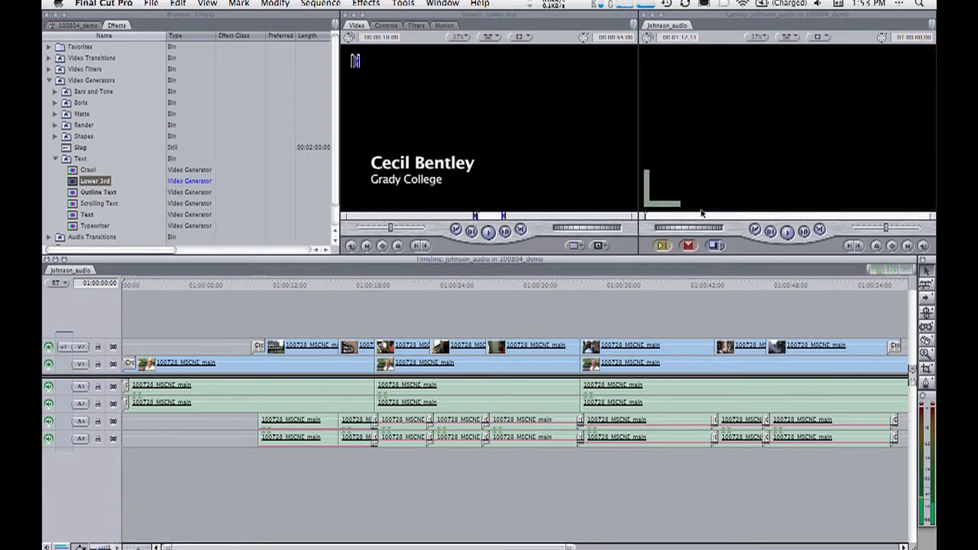
{"action": "left_click", "coordinate": [708, 164]}
{"action": "key", "text": "i"}
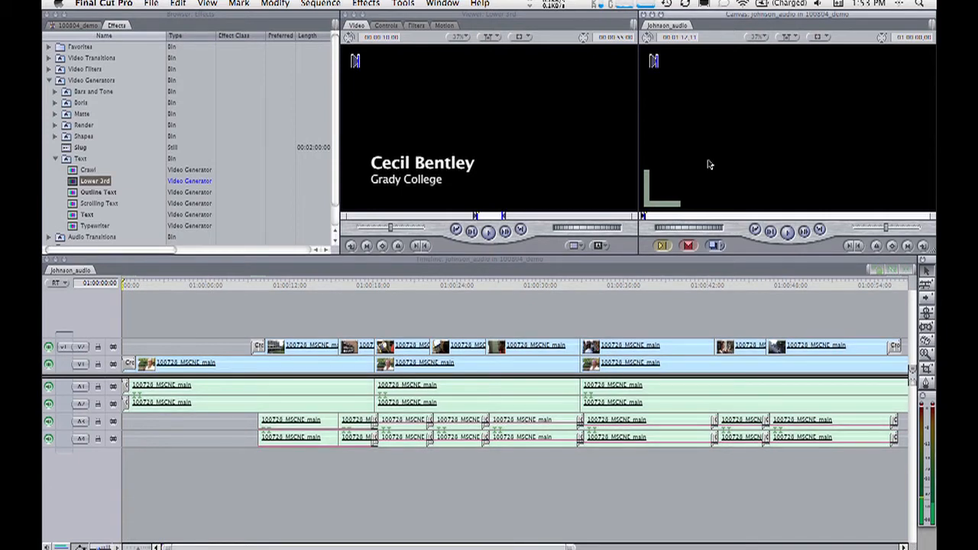
{"action": "key", "text": "Down"}
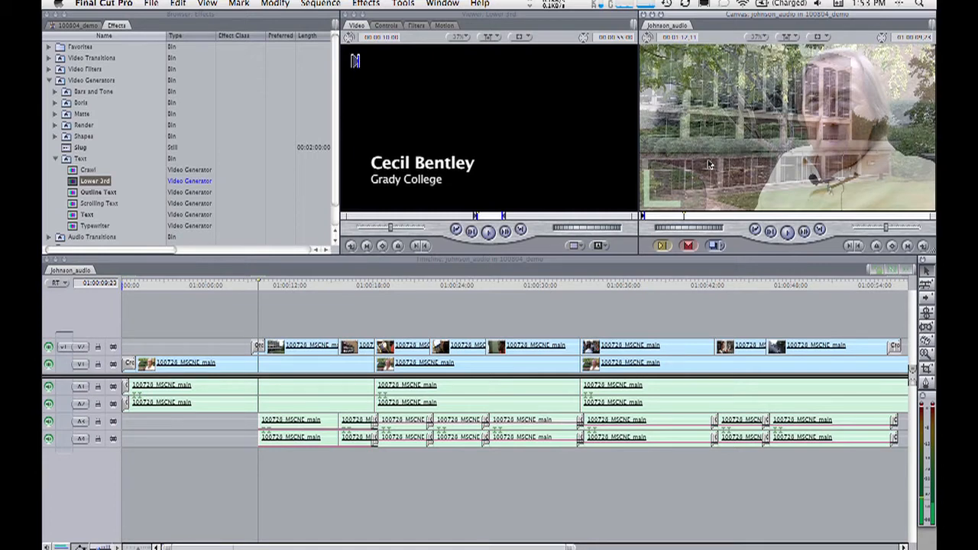
{"action": "key", "text": "o"}
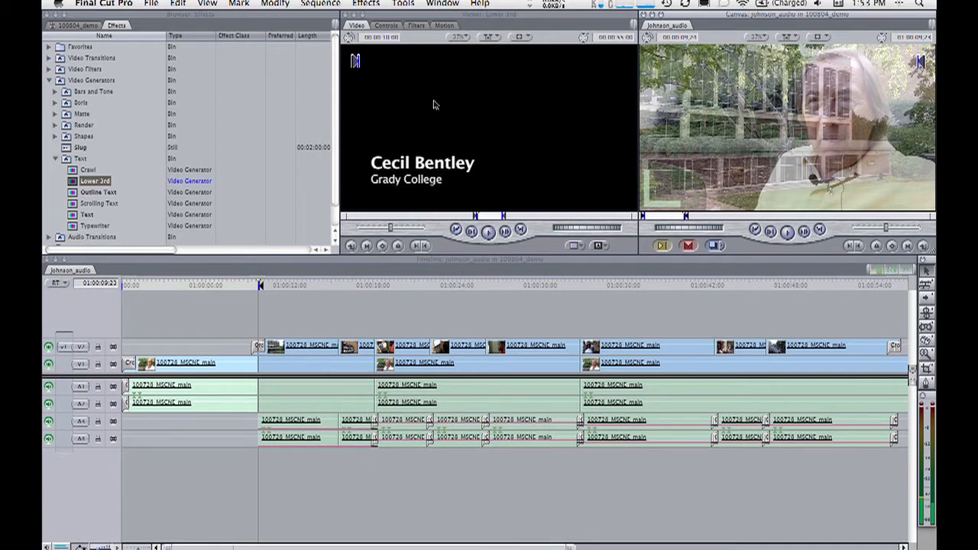
- Superimpose the lower-third title over the marked range of the sequence and play it from the beginning
{"action": "left_click_drag", "start_coordinate": [437, 102], "coordinate": [827, 201]}
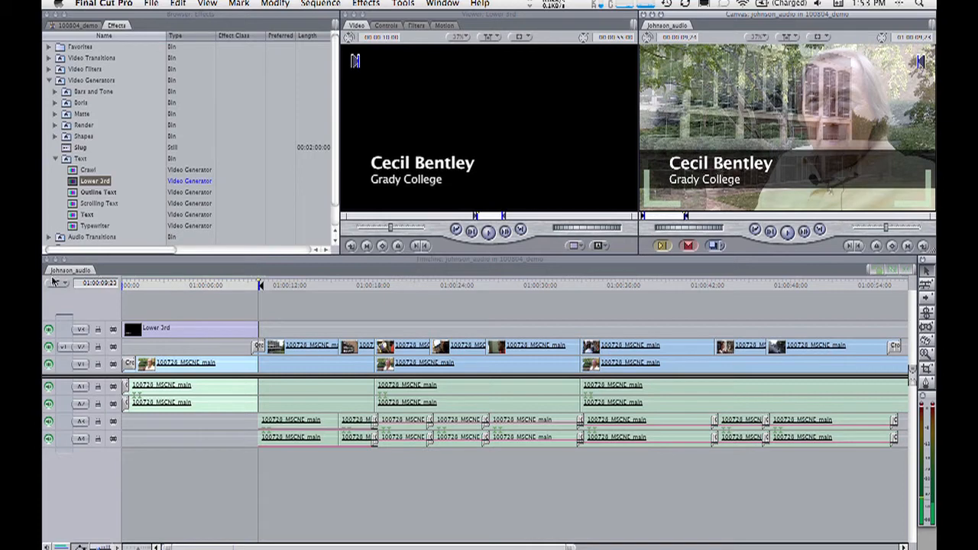
{"action": "left_click", "coordinate": [170, 285]}
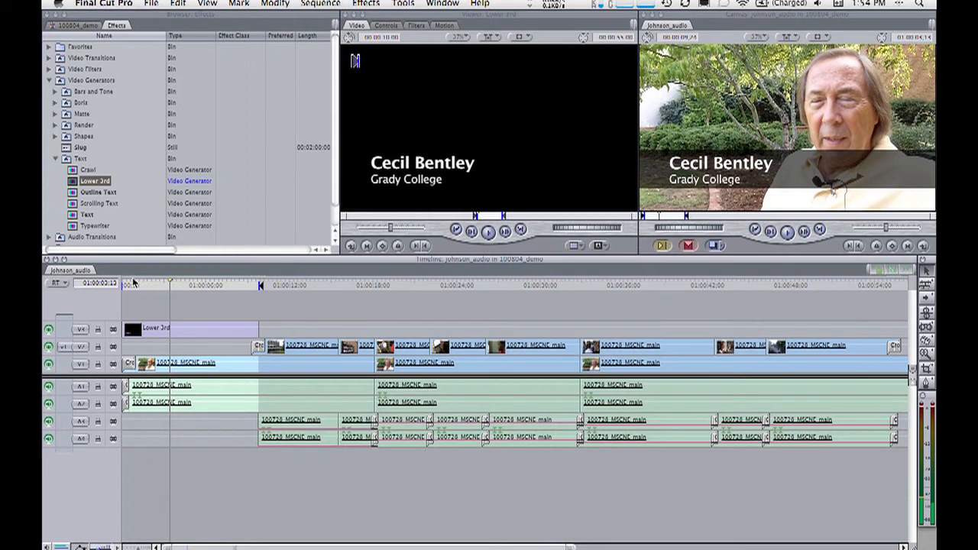
{"action": "left_click", "coordinate": [123, 284]}
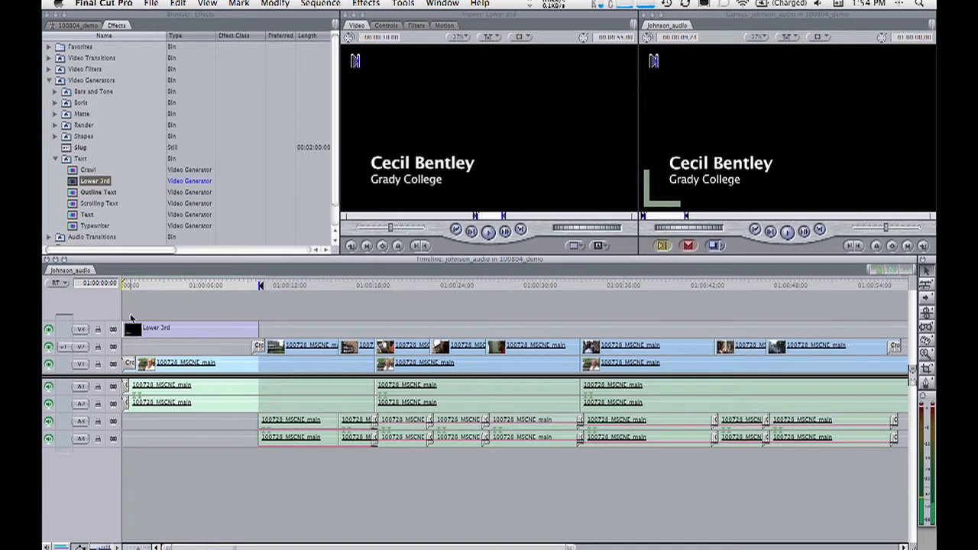
{"action": "key", "text": "space"}
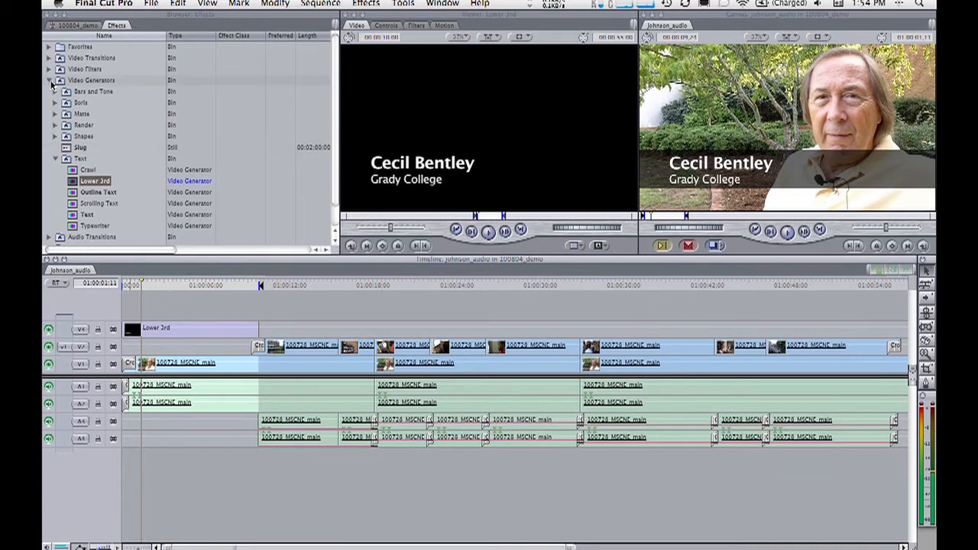
- Open the Fade In Fade Out Dissolve video transition and set its duration to 15 frames
{"action": "left_click", "coordinate": [48, 81]}
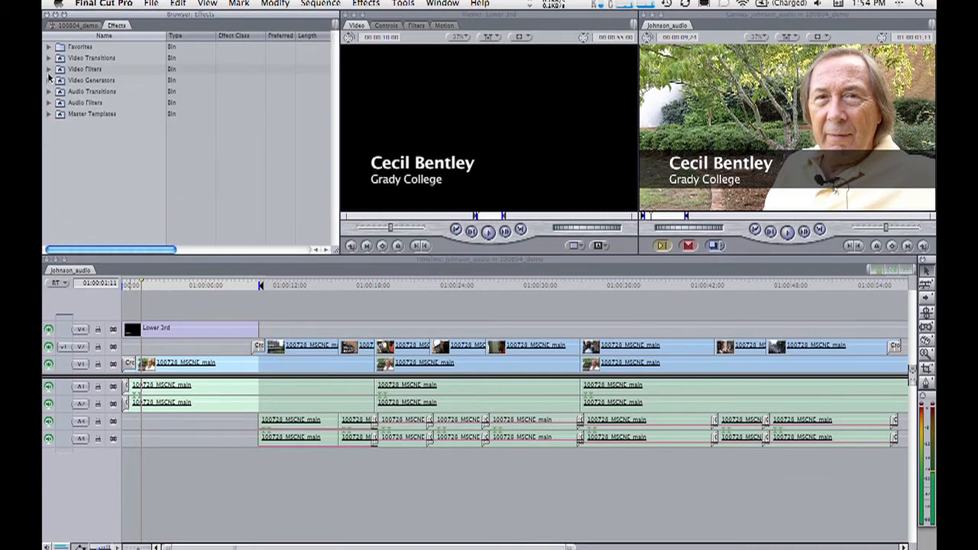
{"action": "left_click", "coordinate": [48, 58]}
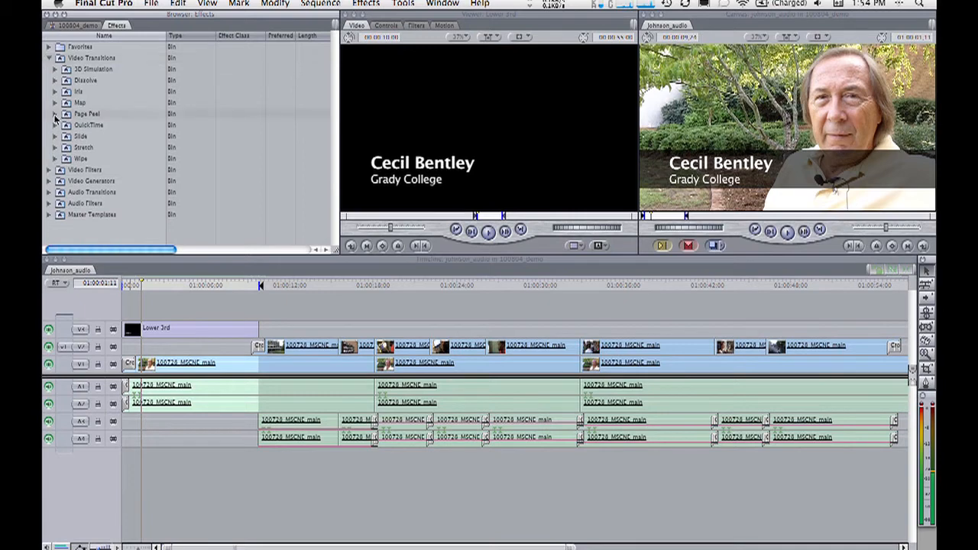
{"action": "left_click", "coordinate": [55, 80]}
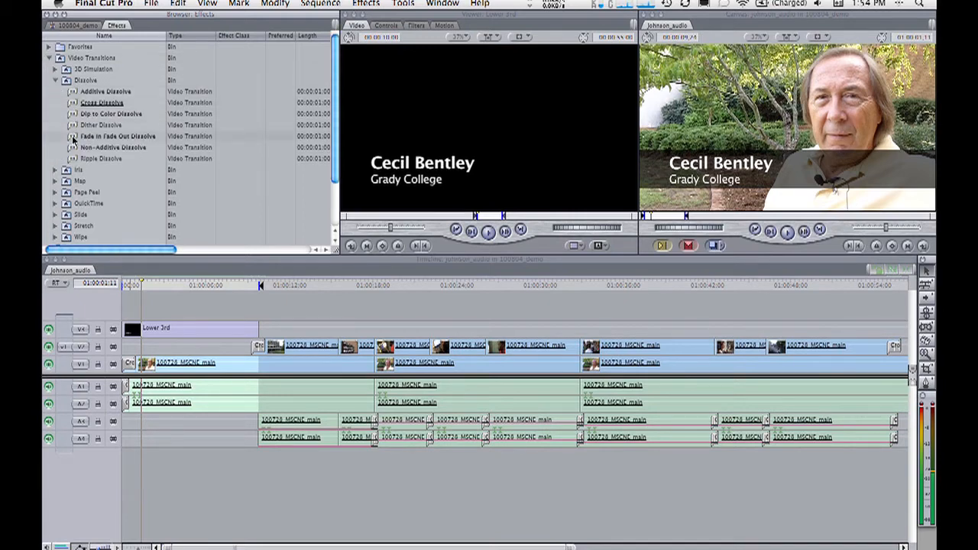
{"action": "double_click", "coordinate": [74, 139]}
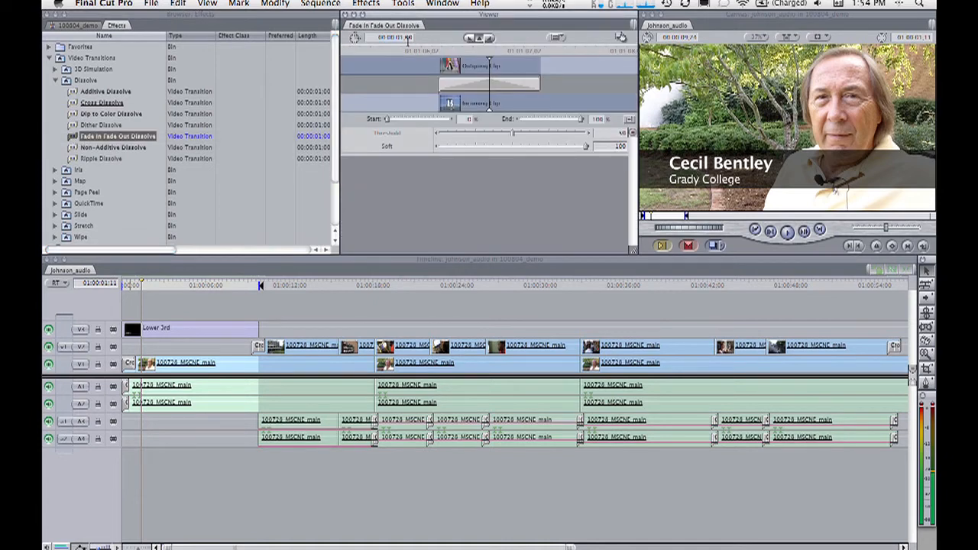
{"action": "left_click", "coordinate": [407, 38]}
{"action": "type", "text": "15"}
{"action": "key", "text": "Return"}
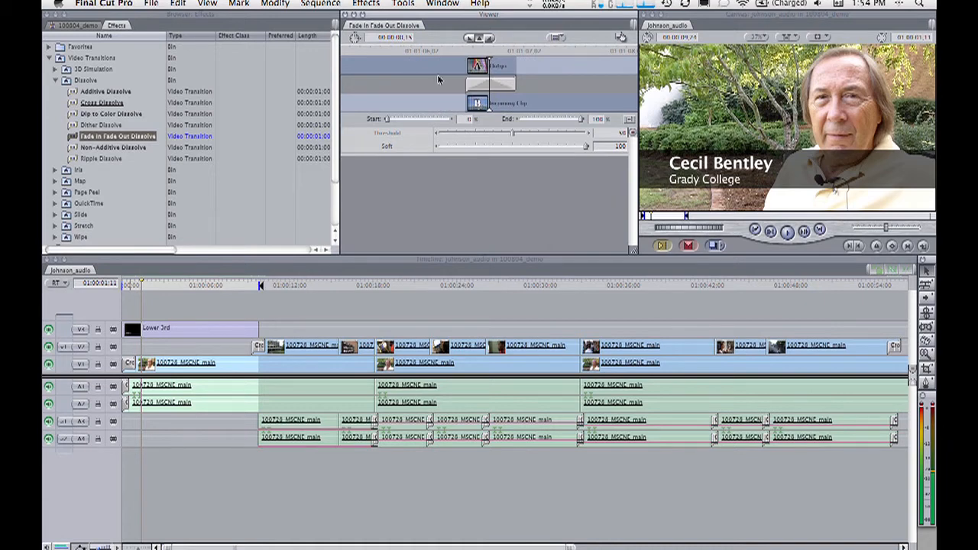
- Align the dissolve to start on the edit and apply it to the beginning of the Lower 3rd clip
{"action": "left_click", "coordinate": [469, 38]}
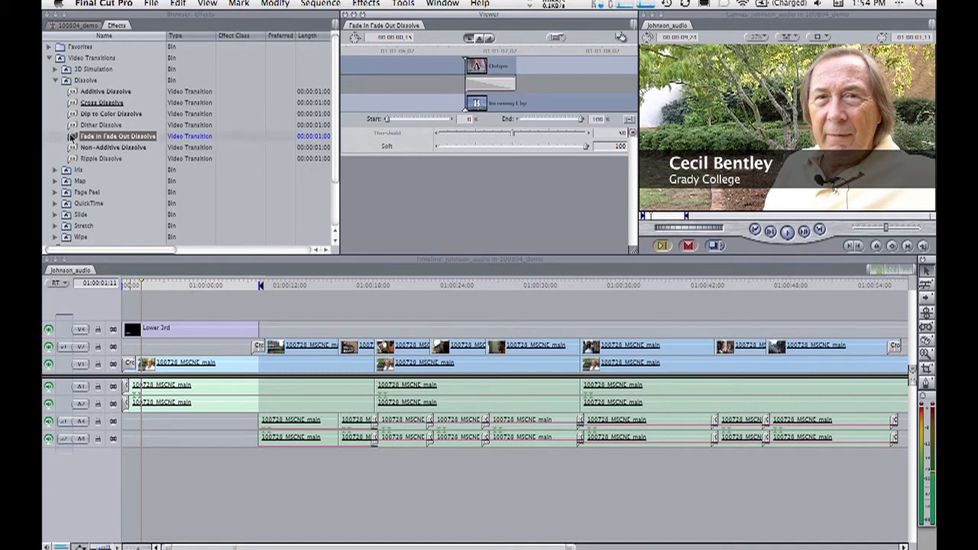
{"action": "left_click_drag", "start_coordinate": [71, 136], "coordinate": [133, 328]}
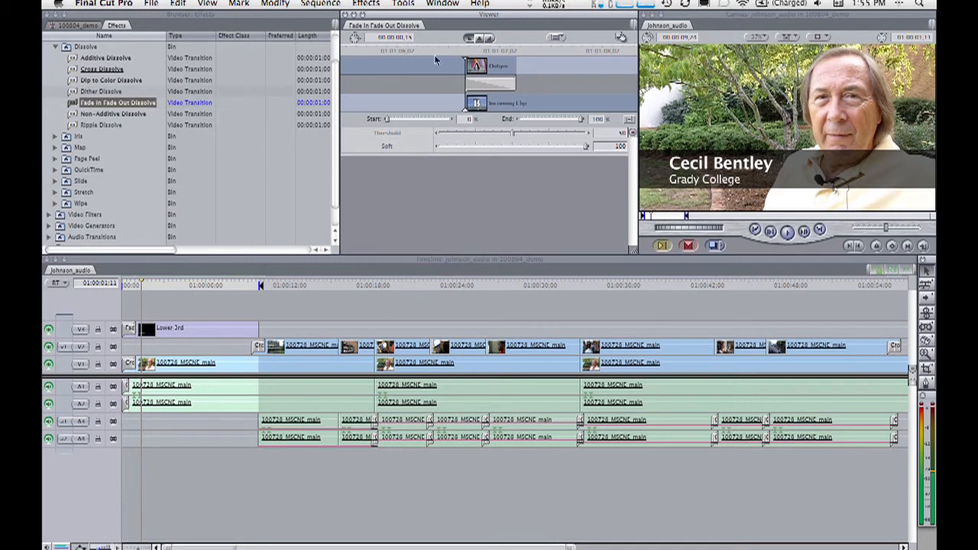
- Apply the dissolve, aligned to end on the edit, to the end of the Lower 3rd clip and play back both of its fades
{"action": "left_click", "coordinate": [490, 38]}
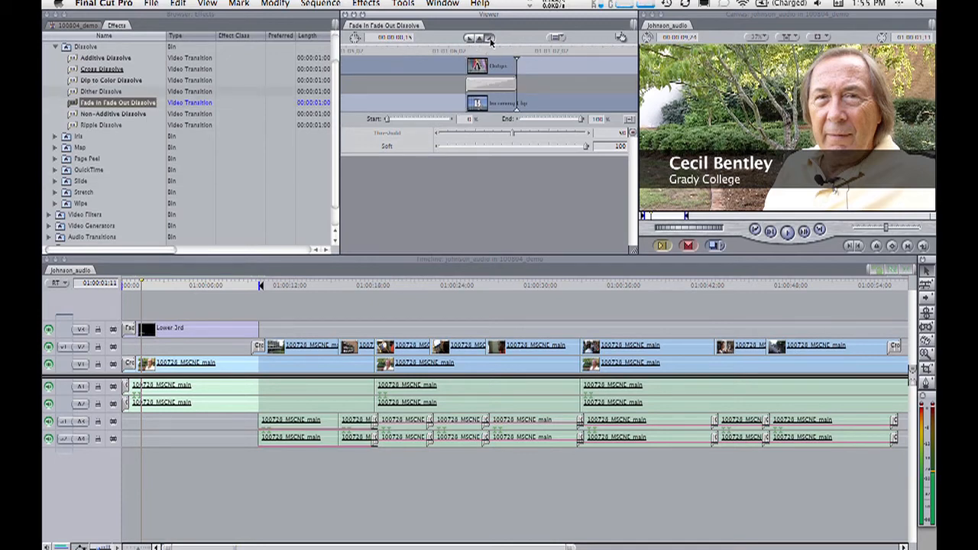
{"action": "left_click_drag", "start_coordinate": [79, 107], "coordinate": [253, 329]}
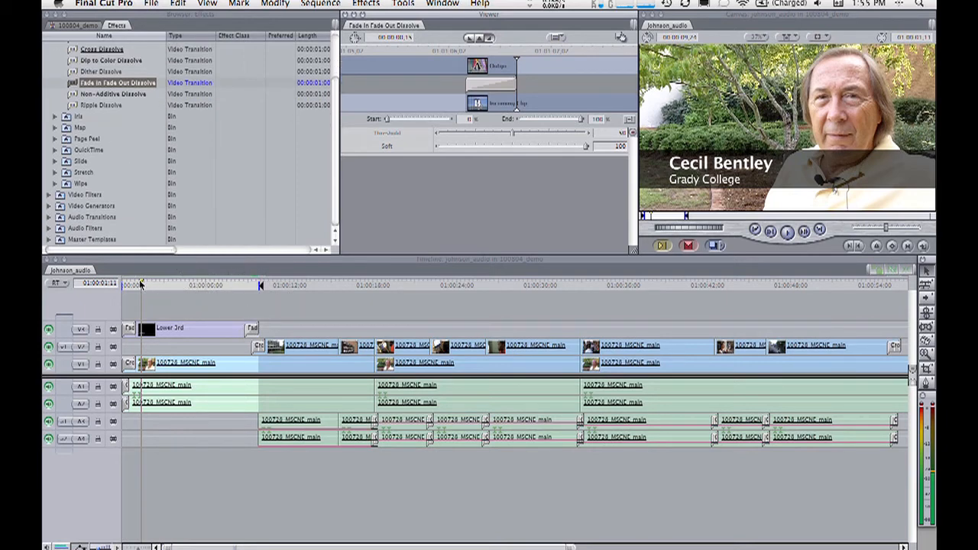
{"action": "left_click", "coordinate": [140, 285]}
{"action": "left_click", "coordinate": [122, 283]}
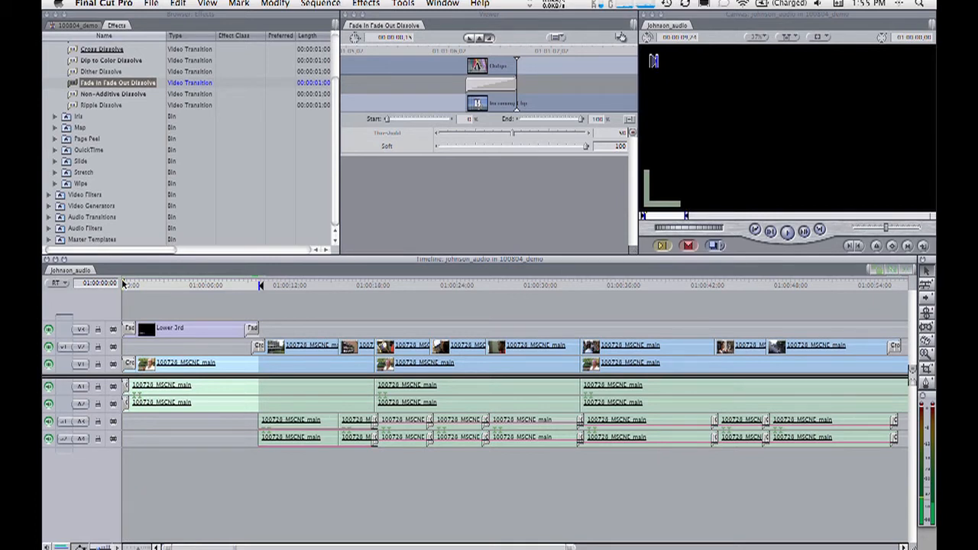
{"action": "key", "text": "space"}
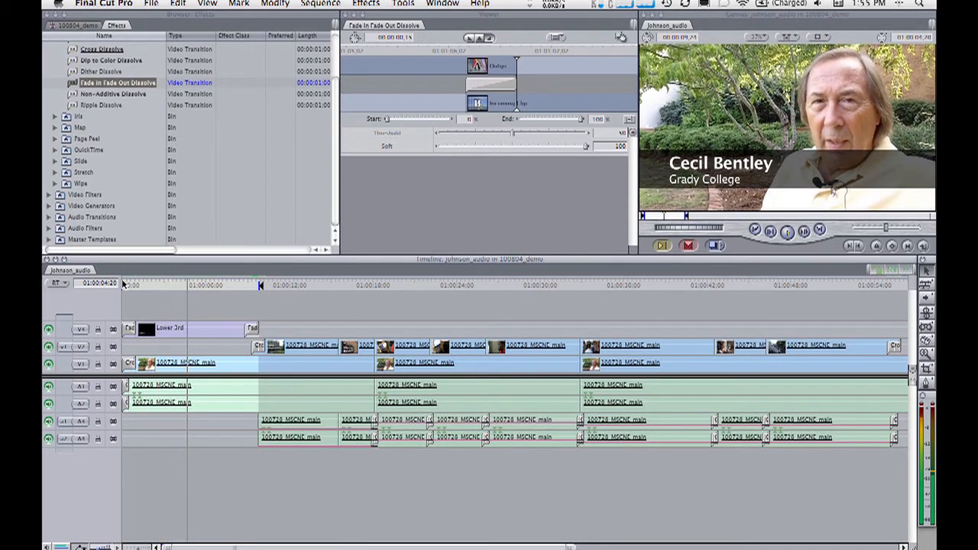
{"action": "left_click", "coordinate": [239, 285]}
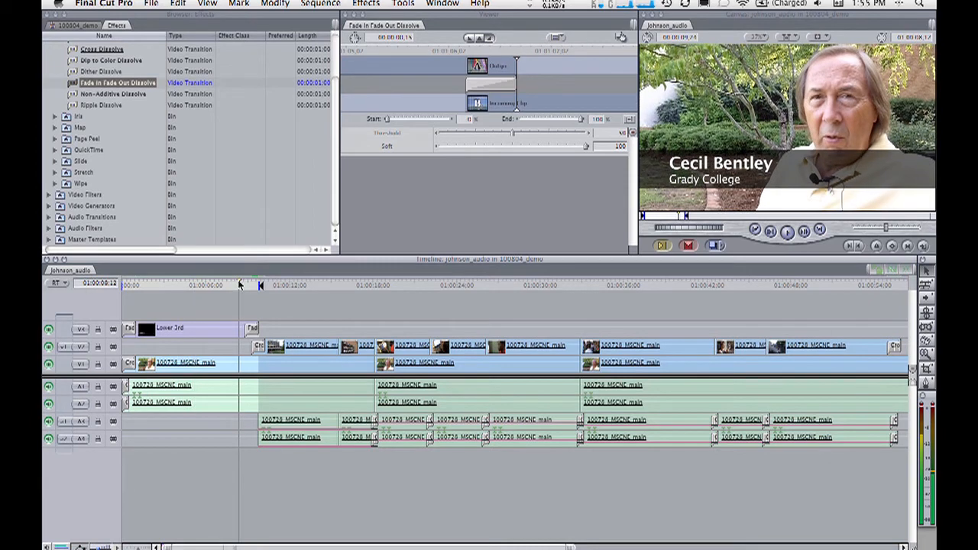
{"action": "key", "text": "space"}
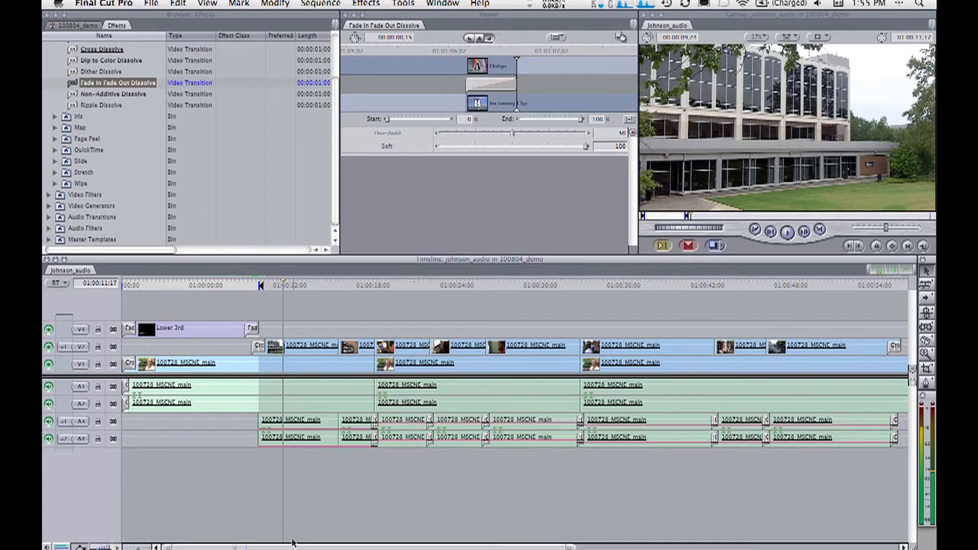
- Clear the sequence's In and Out points and mark a new In point at the end of the final interview clip, 01:01:12:11
{"action": "left_click_drag", "start_coordinate": [292, 543], "coordinate": [560, 548]}
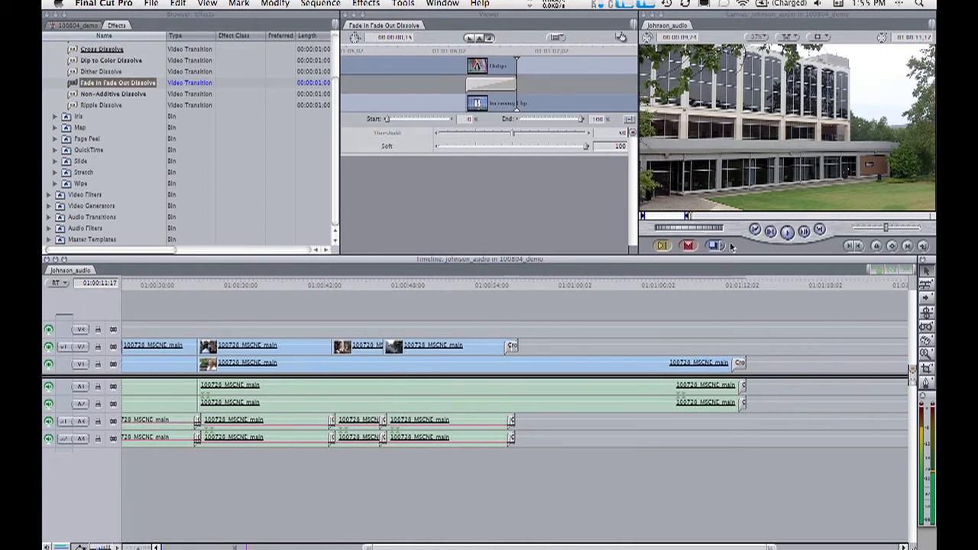
{"action": "left_click_drag", "start_coordinate": [731, 286], "coordinate": [747, 285]}
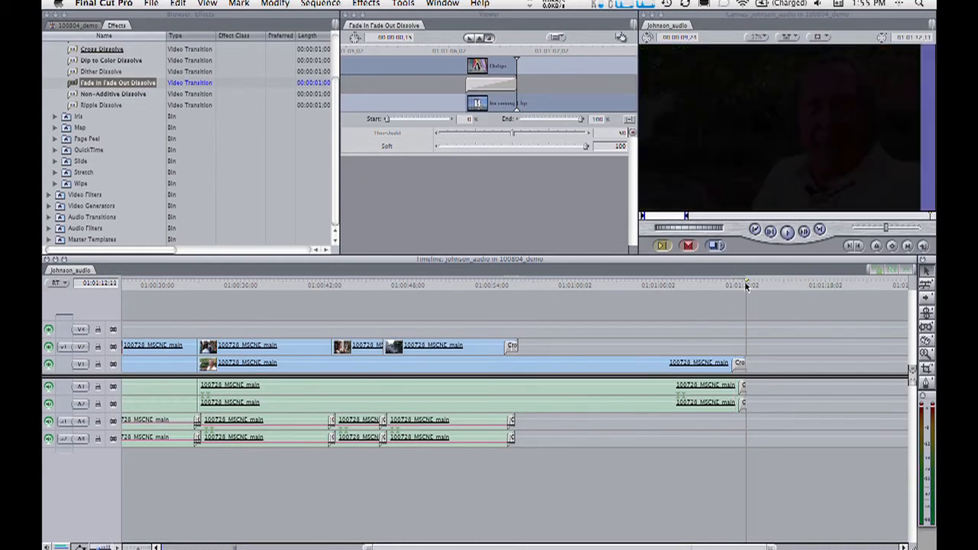
{"action": "left_click", "coordinate": [718, 173]}
{"action": "key", "text": "alt+x"}
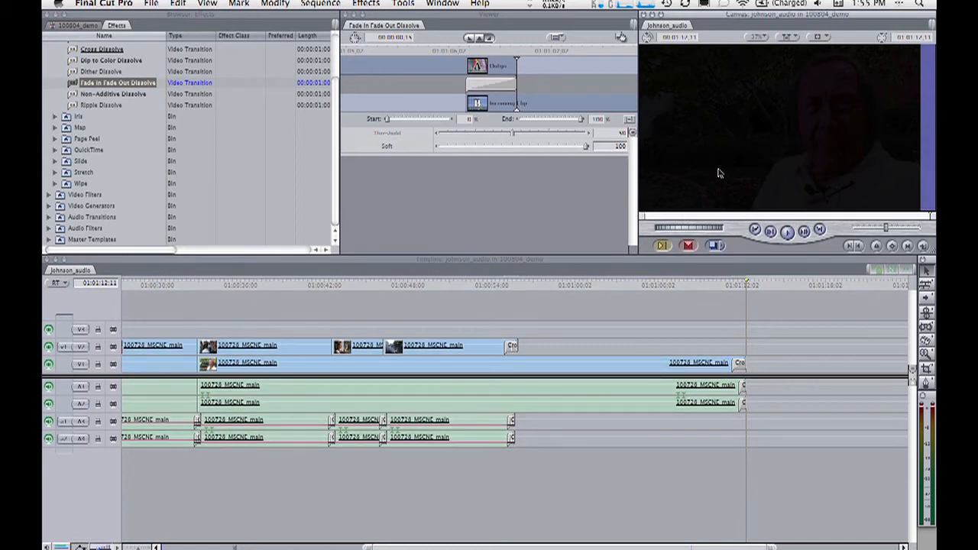
{"action": "key", "text": "o"}
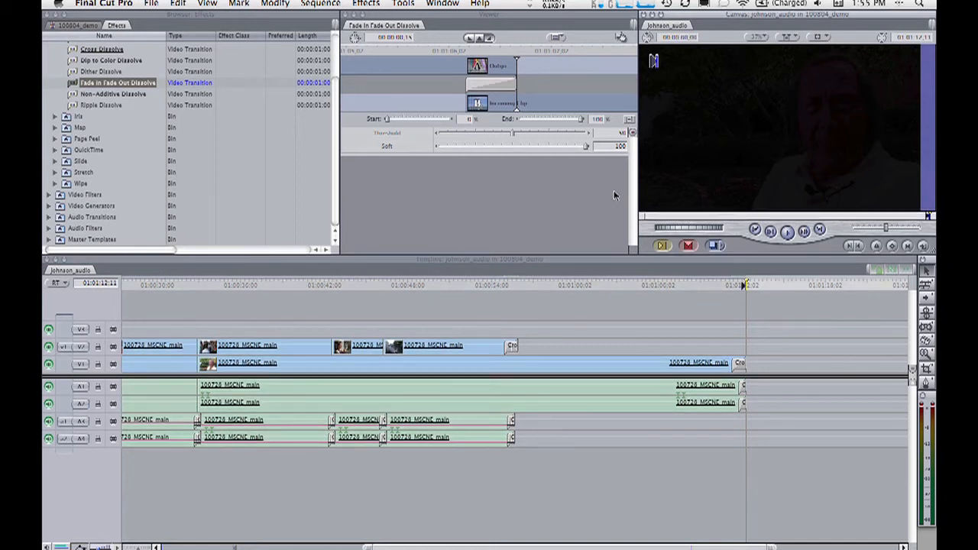
- Find the Text generator among the video generators in the effects list and open it for editing
{"action": "scroll", "coordinate": [96, 168], "scroll_direction": "up", "scroll_amount": 3}
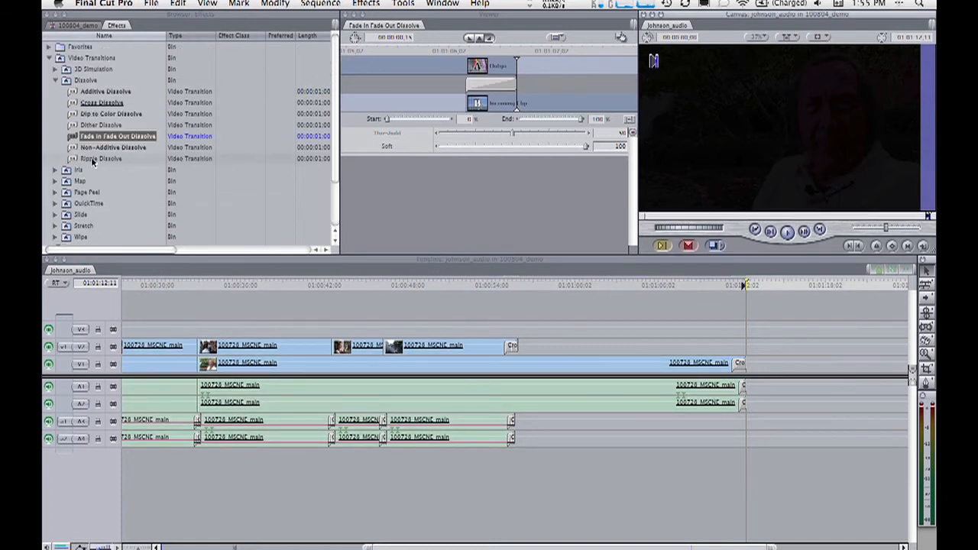
{"action": "left_click", "coordinate": [50, 58]}
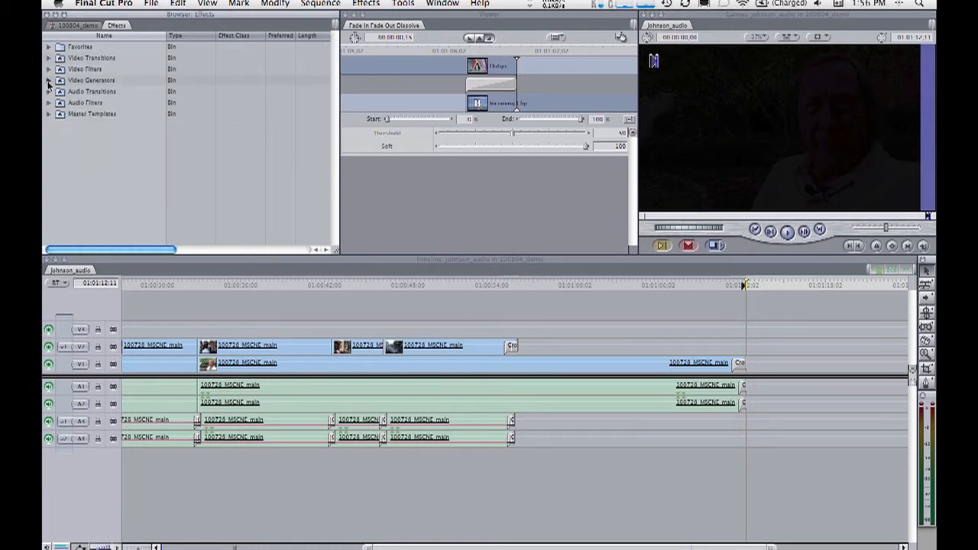
{"action": "left_click", "coordinate": [49, 80]}
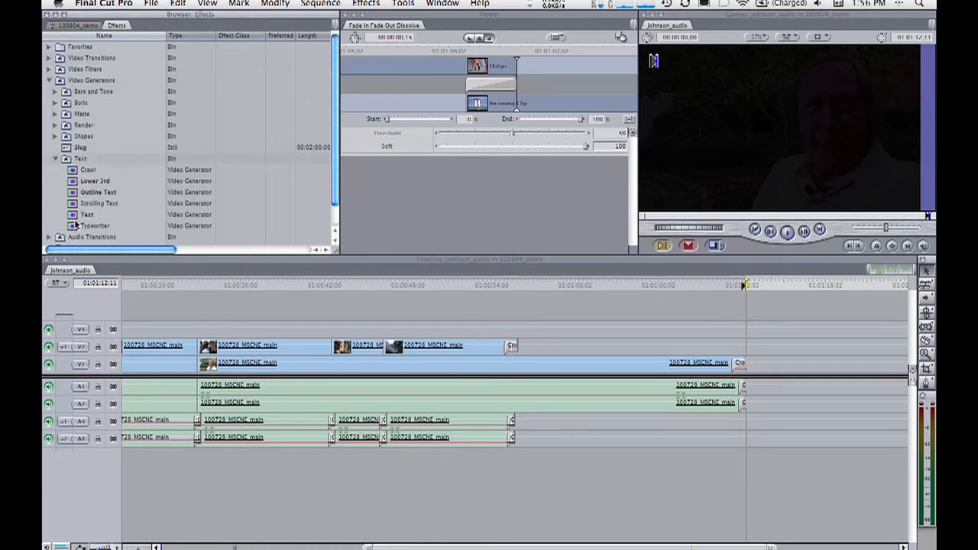
{"action": "double_click", "coordinate": [74, 218]}
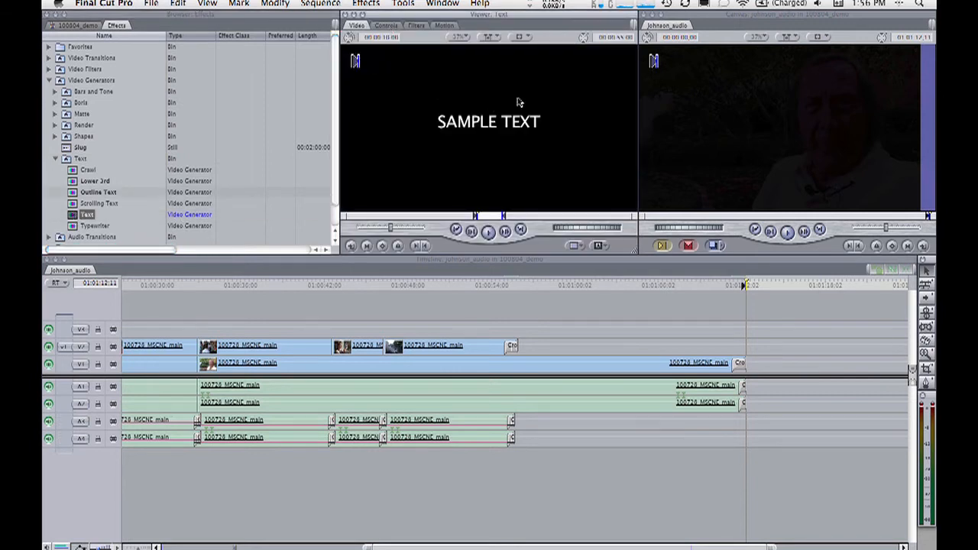
{"action": "left_click", "coordinate": [391, 26]}
{"action": "left_click", "coordinate": [467, 60]}
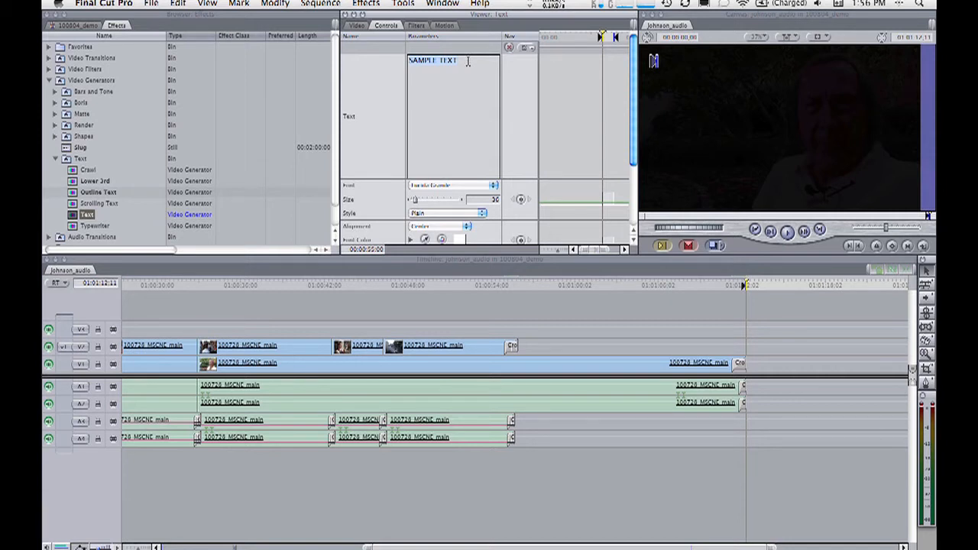
{"action": "type", "text": "D"}
{"action": "type", "text": " 2010"}
{"action": "type", "text": " Mark E."}
{"action": "type", "text": " Johnson"}
{"action": "key", "text": "Return"}
{"action": "type", "text": "www.mejph"}
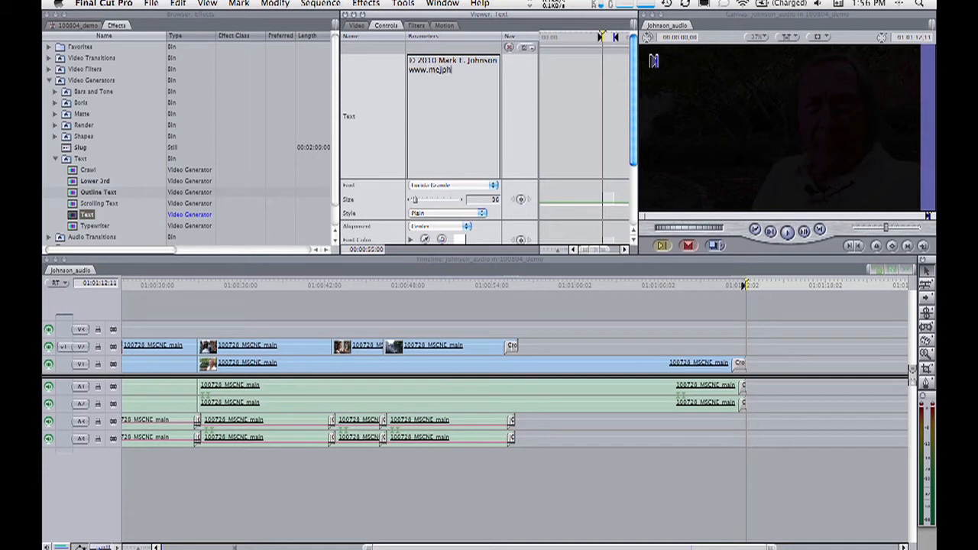
{"action": "type", "text": "oto.com"}
- Set the credit title's font to Apple Braille and its duration to 5 seconds
{"action": "left_click", "coordinate": [431, 188]}
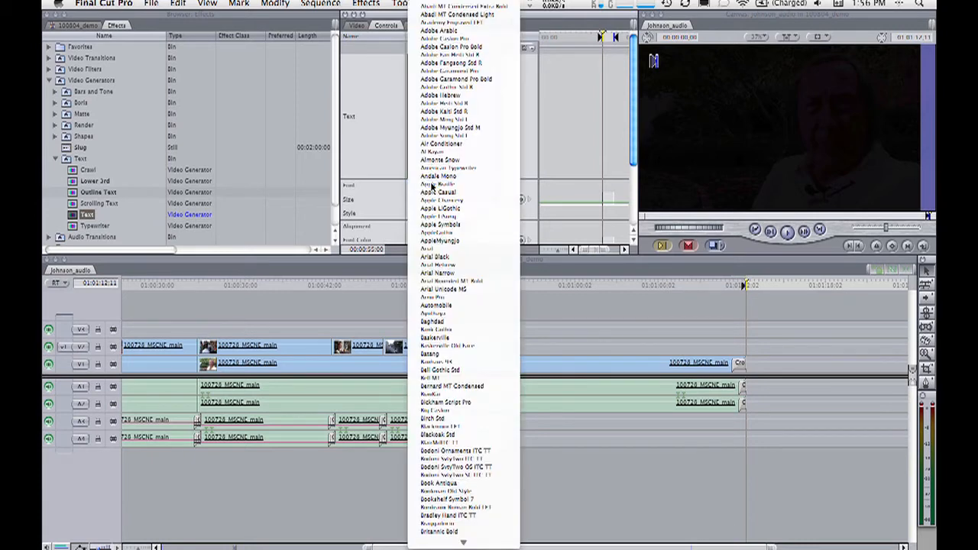
{"action": "left_click", "coordinate": [432, 182]}
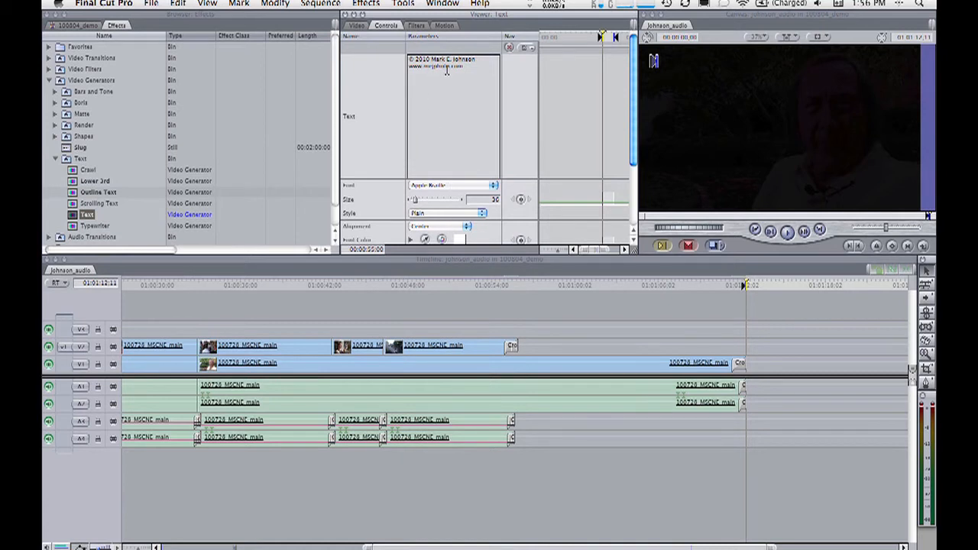
{"action": "left_click", "coordinate": [356, 26]}
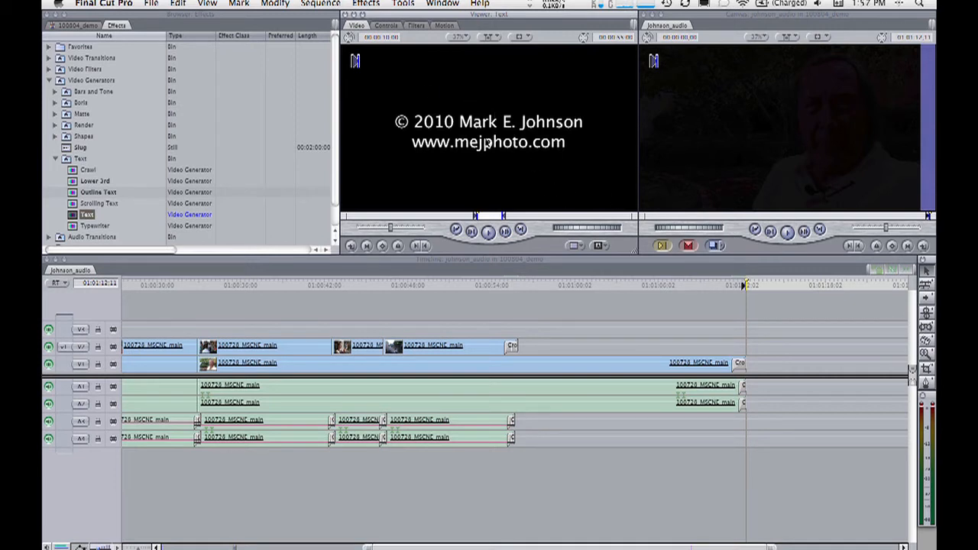
{"action": "left_click", "coordinate": [392, 37]}
{"action": "type", "text": "500"}
{"action": "key", "text": "Return"}
- Overwrite the credit title into the sequence at the In point and play from just before the last interview clip ends
{"action": "left_click_drag", "start_coordinate": [429, 128], "coordinate": [834, 117]}
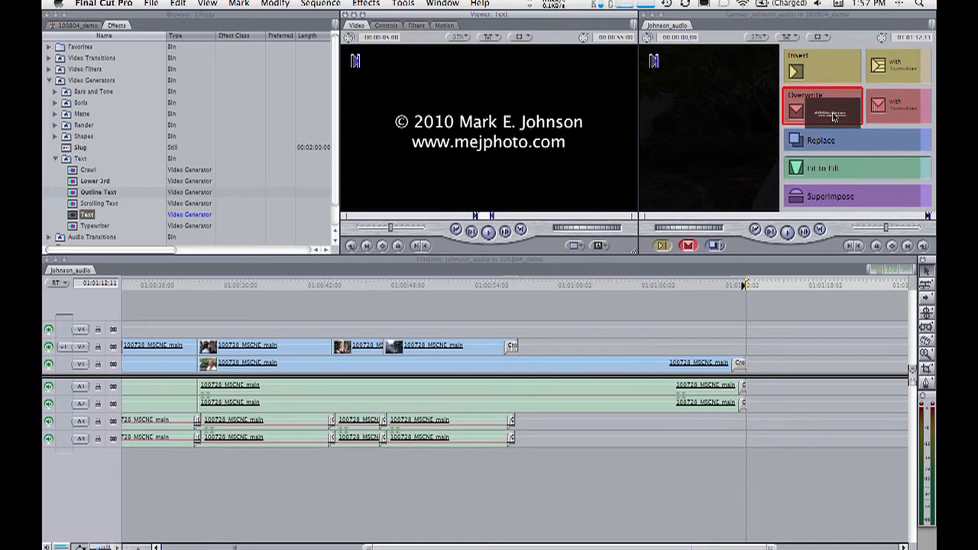
{"action": "left_click_drag", "start_coordinate": [835, 116], "coordinate": [834, 117]}
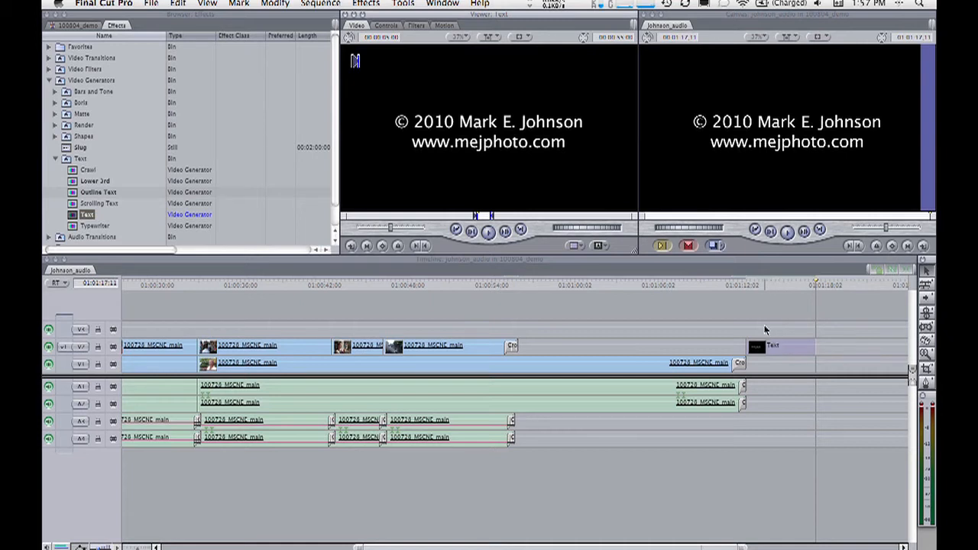
{"action": "left_click", "coordinate": [717, 283]}
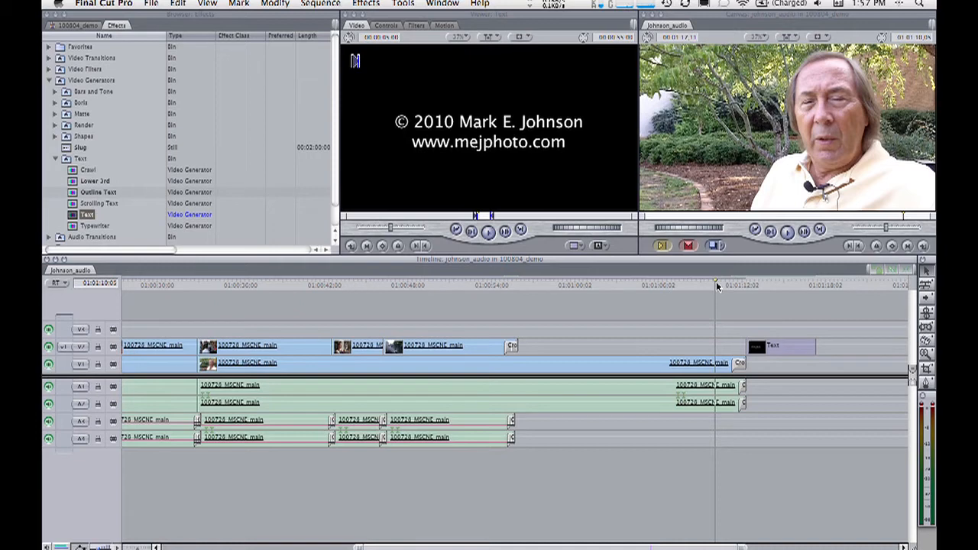
{"action": "key", "text": "space"}
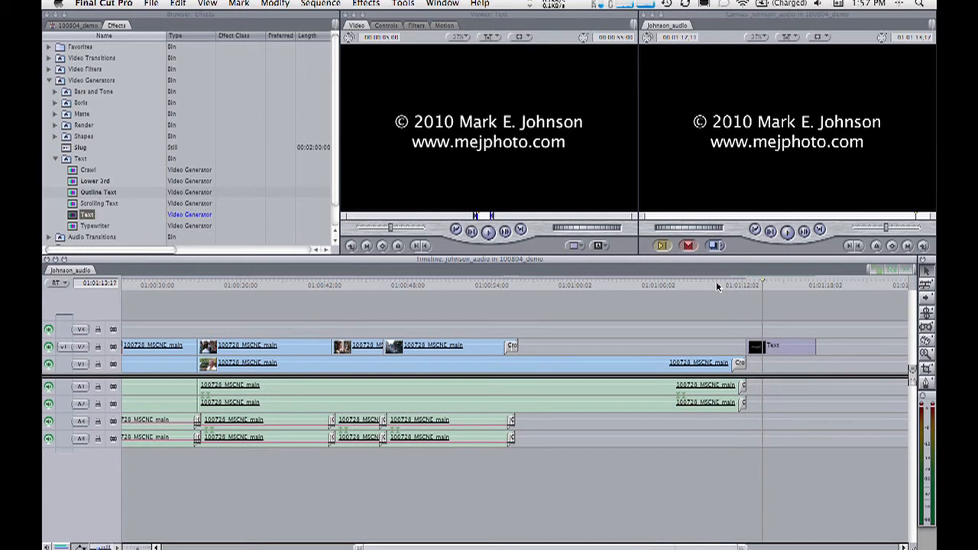
- Open the Fade In Fade Out Dissolve transition, set its duration to 15 frames and align it to start on the edit
{"action": "left_click", "coordinate": [49, 80]}
{"action": "left_click", "coordinate": [49, 57]}
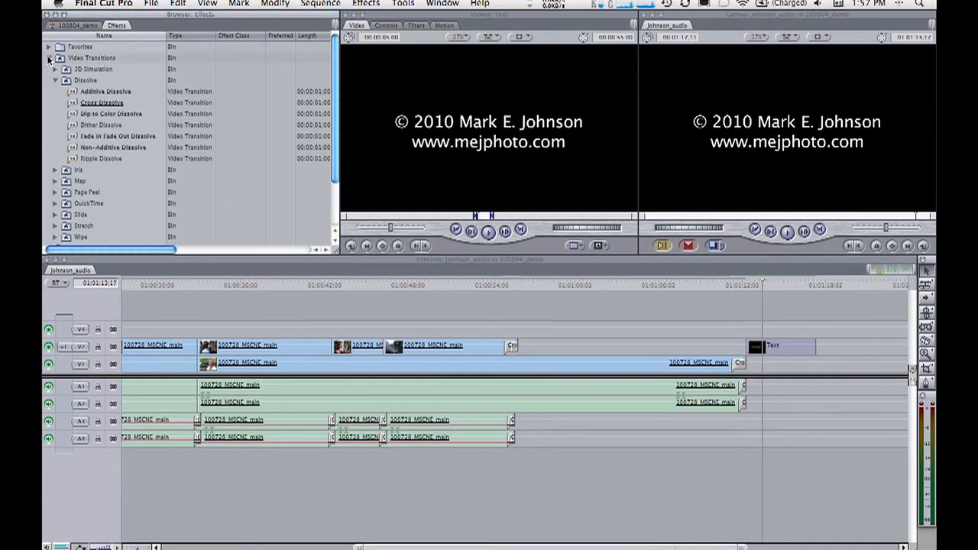
{"action": "double_click", "coordinate": [74, 137]}
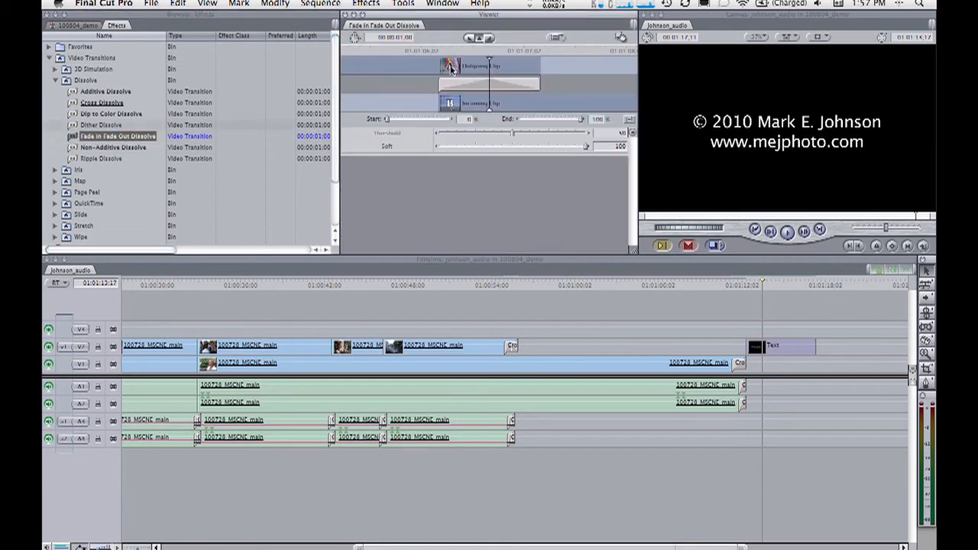
{"action": "left_click", "coordinate": [402, 38]}
{"action": "type", "text": "15"}
{"action": "key", "text": "Return"}
{"action": "left_click", "coordinate": [469, 38]}
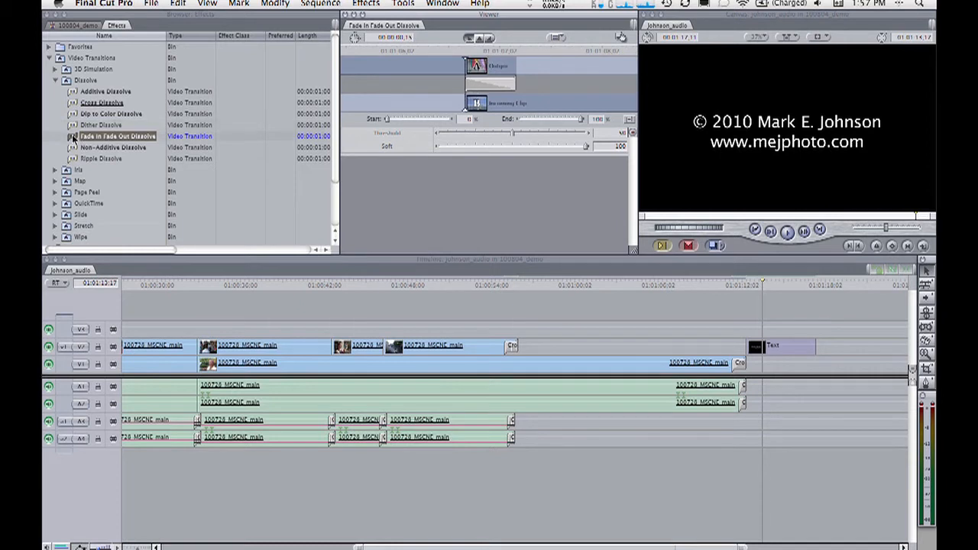
- Apply the dissolve to the beginning of the Text clip and play the ending of the sequence
{"action": "left_click_drag", "start_coordinate": [73, 136], "coordinate": [754, 345]}
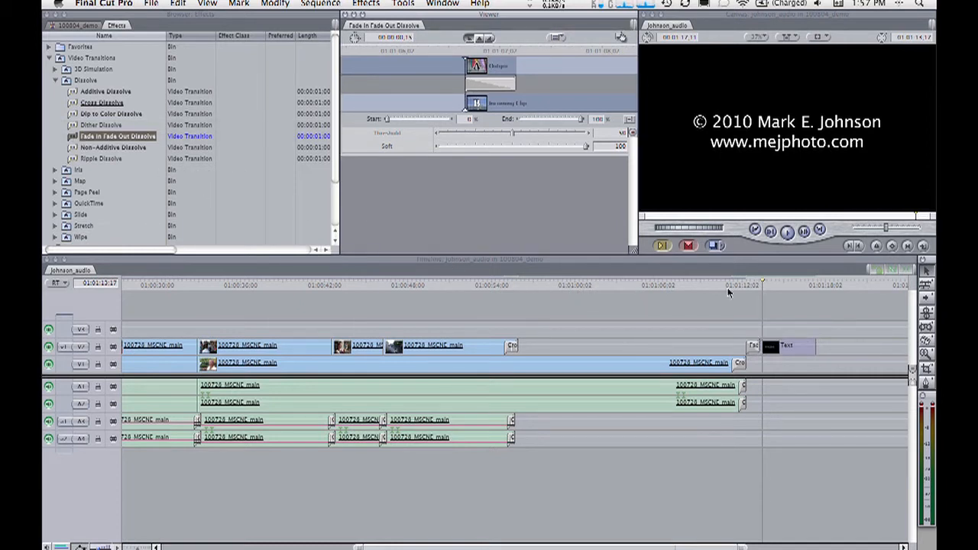
{"action": "left_click_drag", "start_coordinate": [727, 287], "coordinate": [722, 288]}
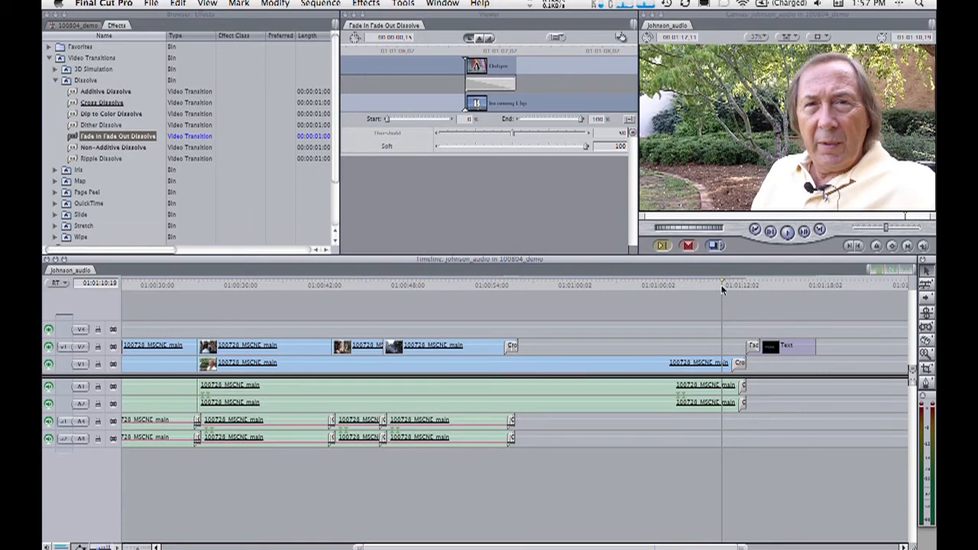
{"action": "key", "text": "space"}
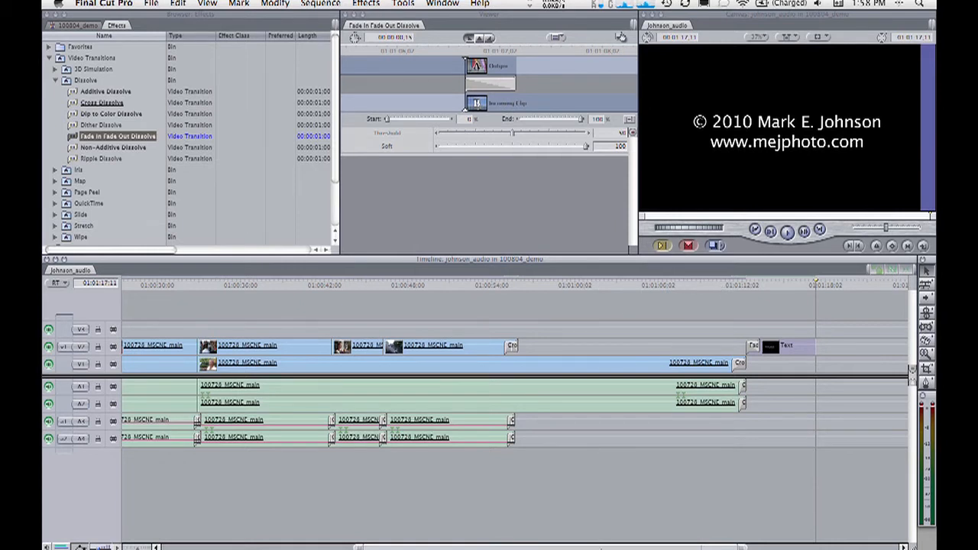
- Send the edited sequence from the 100804_demo project to Compressor
{"action": "scroll", "coordinate": [599, 543], "scroll_direction": "left", "scroll_amount": 3}
{"action": "scroll", "coordinate": [599, 542], "scroll_direction": "left", "scroll_amount": 4}
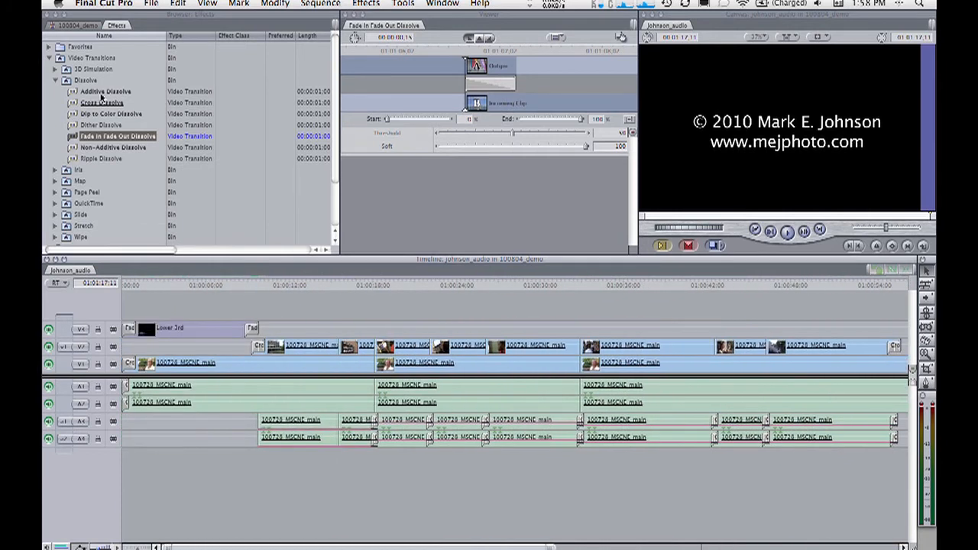
{"action": "left_click", "coordinate": [81, 25]}
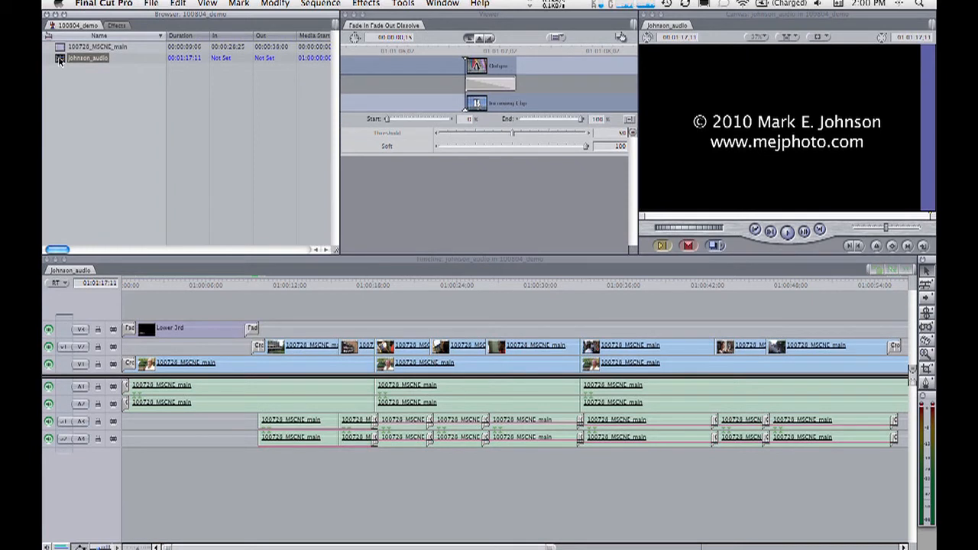
{"action": "right_click", "coordinate": [60, 61]}
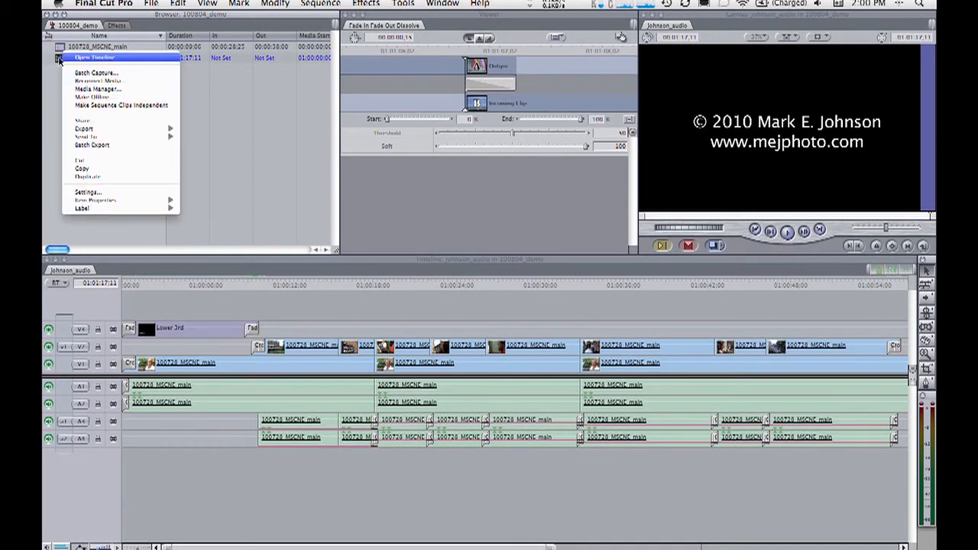
{"action": "mouse_move", "coordinate": [112, 134]}
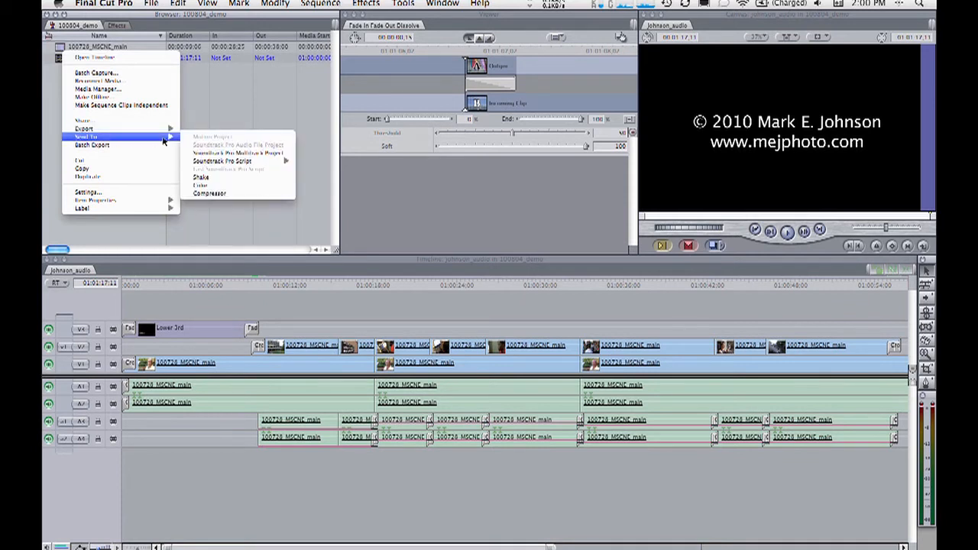
{"action": "left_click", "coordinate": [199, 196]}
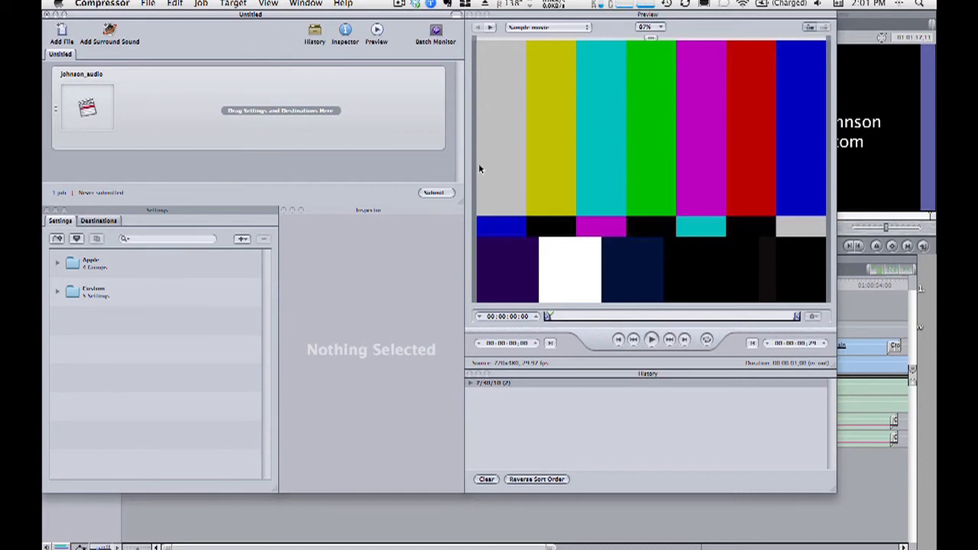
- Select Apple's QuickTime H.264 preset among the QuickTime formats and review its encoding summary
{"action": "left_click", "coordinate": [58, 264]}
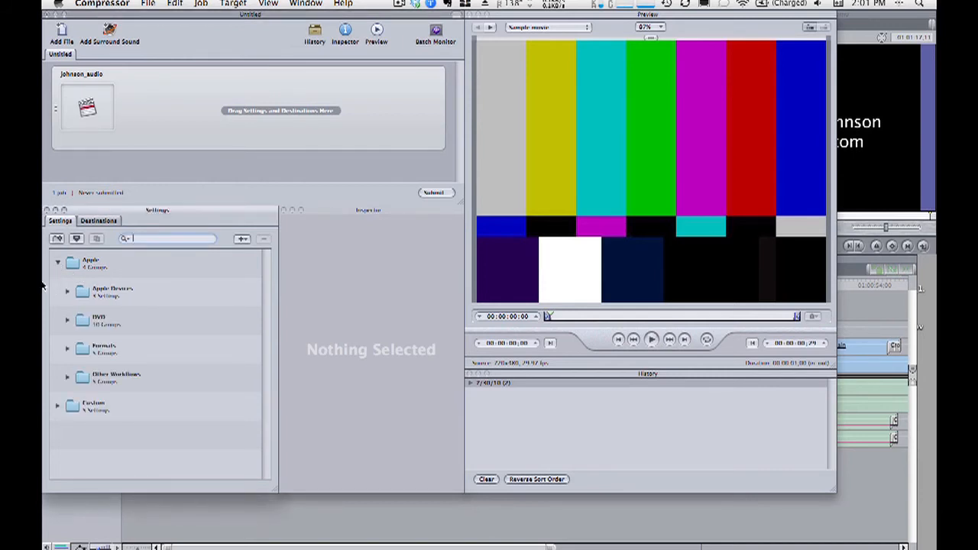
{"action": "left_click", "coordinate": [67, 349]}
{"action": "scroll", "coordinate": [105, 357], "scroll_direction": "down", "scroll_amount": 3}
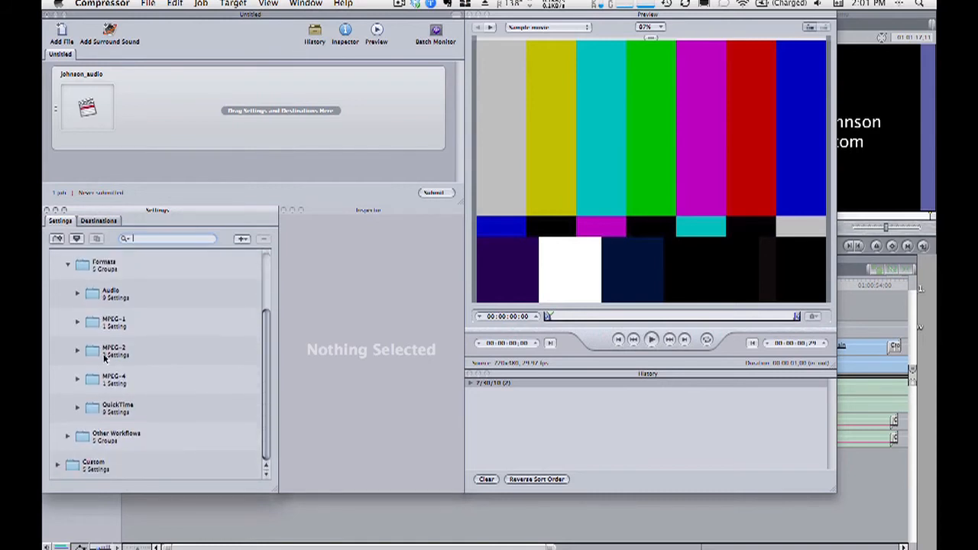
{"action": "left_click", "coordinate": [78, 411]}
{"action": "scroll", "coordinate": [139, 394], "scroll_direction": "down", "scroll_amount": 4}
{"action": "scroll", "coordinate": [138, 395], "scroll_direction": "down", "scroll_amount": 5}
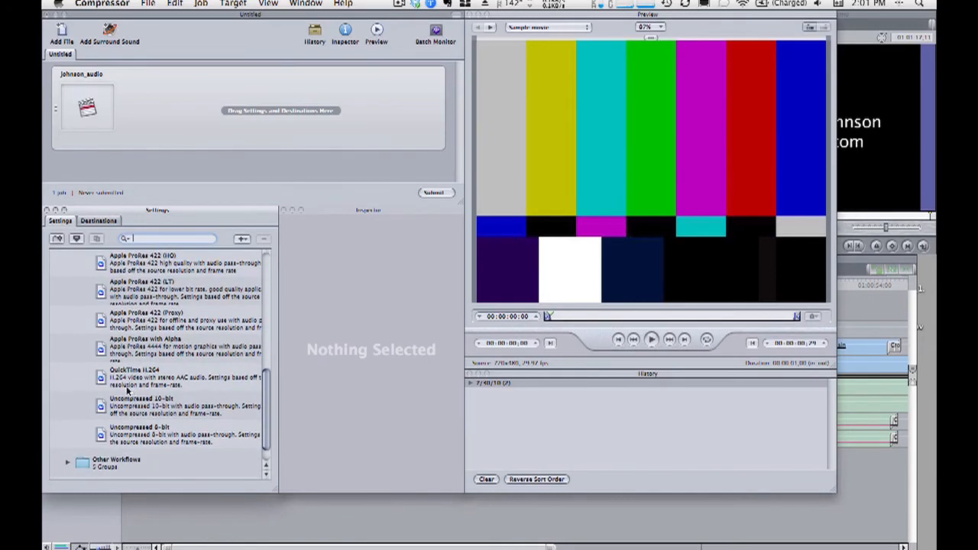
{"action": "left_click", "coordinate": [127, 379]}
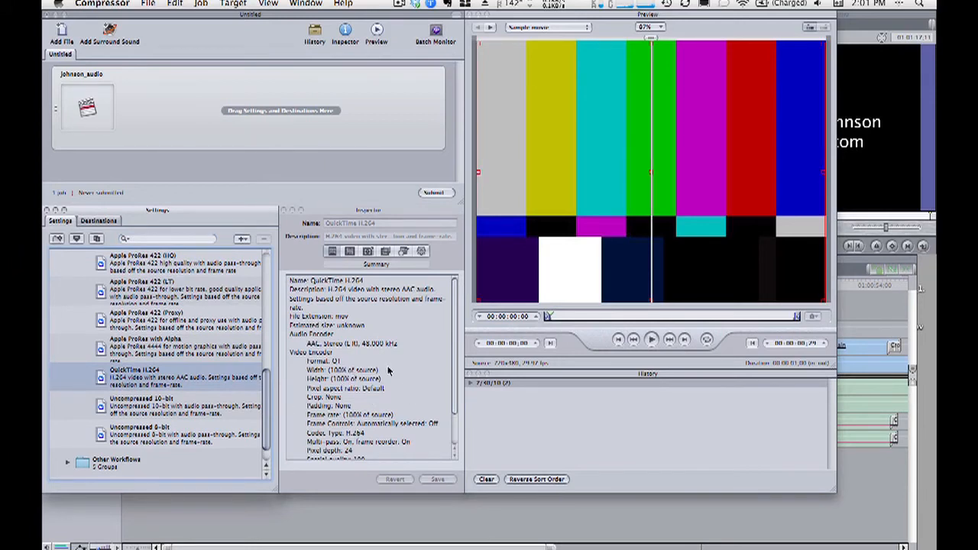
{"action": "scroll", "coordinate": [383, 371], "scroll_direction": "down", "scroll_amount": 3}
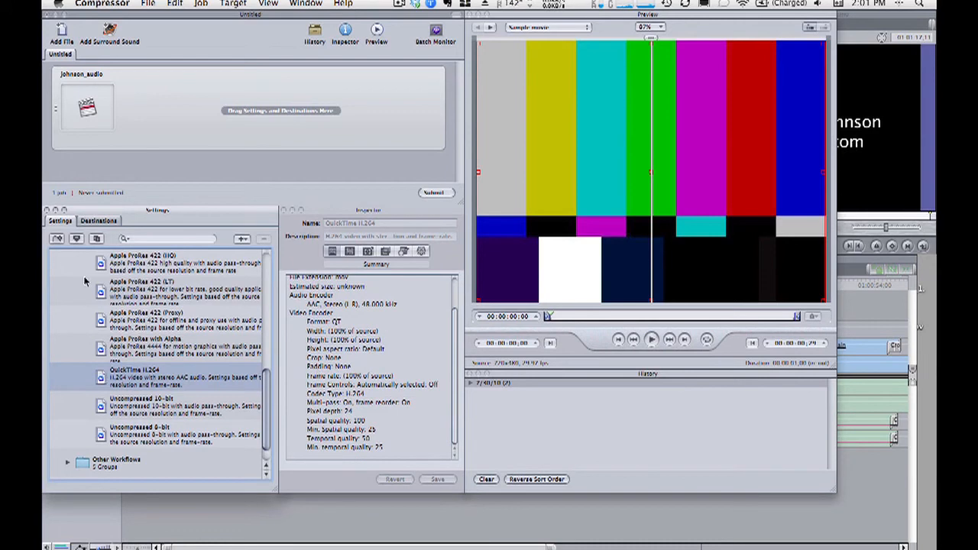
- Duplicate the QuickTime H.264 preset and locate the copy among the custom settings
{"action": "left_click", "coordinate": [98, 240]}
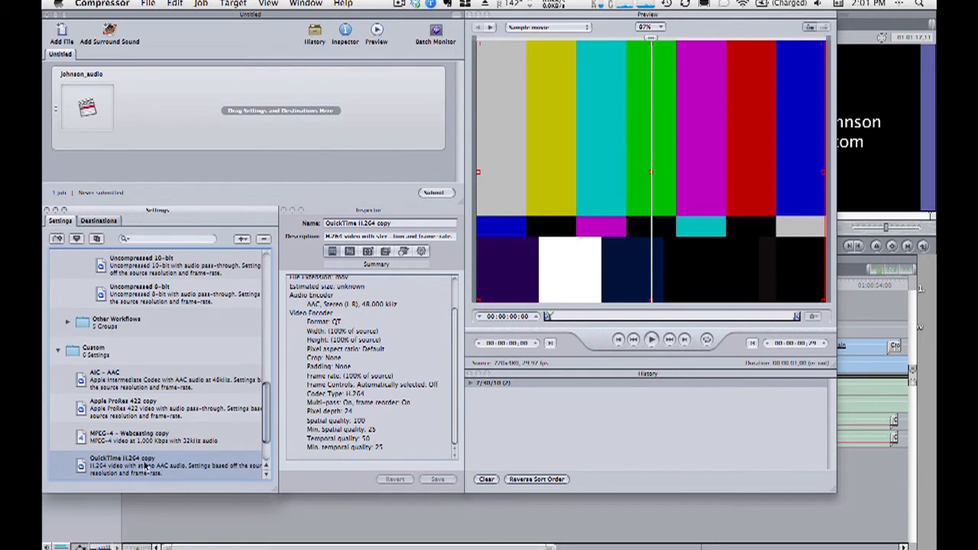
{"action": "scroll", "coordinate": [127, 286], "scroll_direction": "up", "scroll_amount": 2}
{"action": "scroll", "coordinate": [127, 285], "scroll_direction": "up", "scroll_amount": 3}
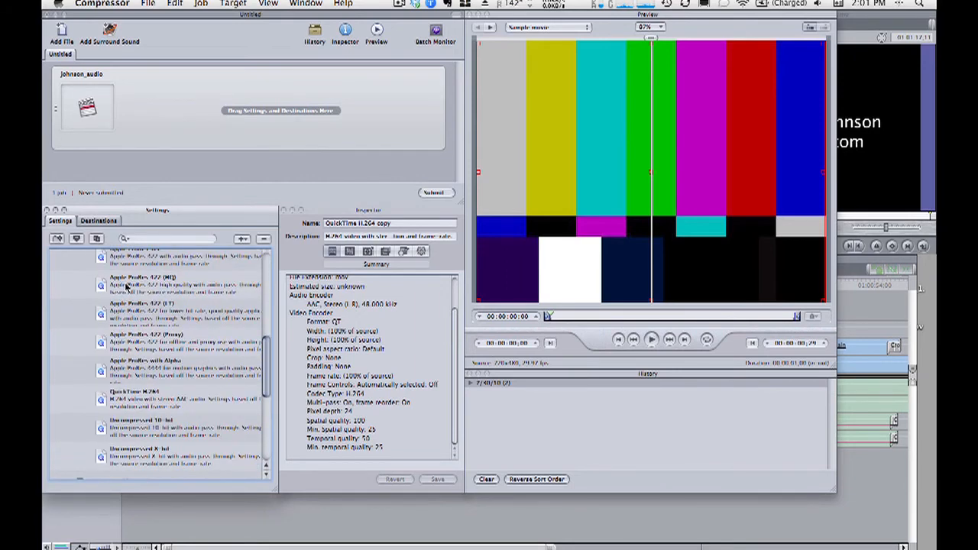
{"action": "scroll", "coordinate": [127, 285], "scroll_direction": "down", "scroll_amount": 10}
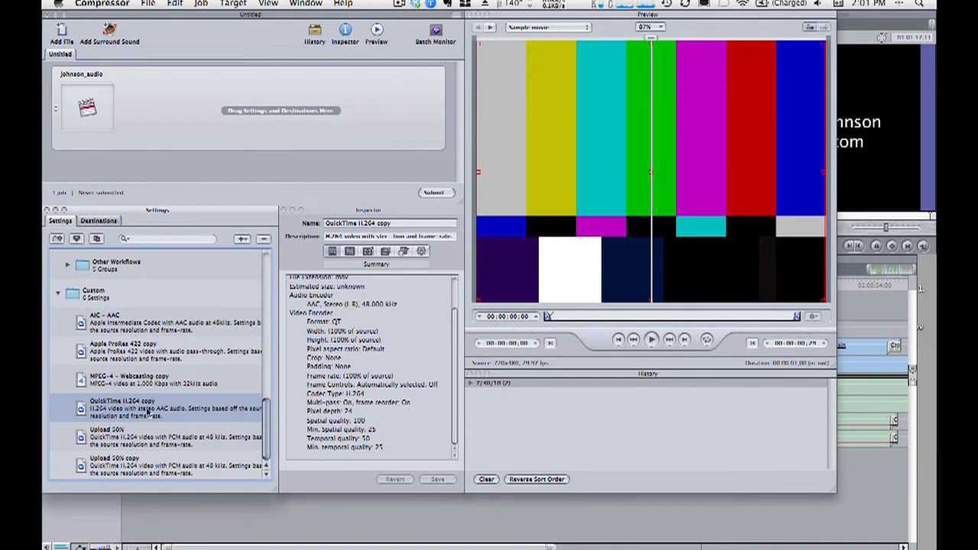
- Set the output frame size of the QuickTime H.264 copy setting to 50% of source
{"action": "left_click", "coordinate": [404, 252]}
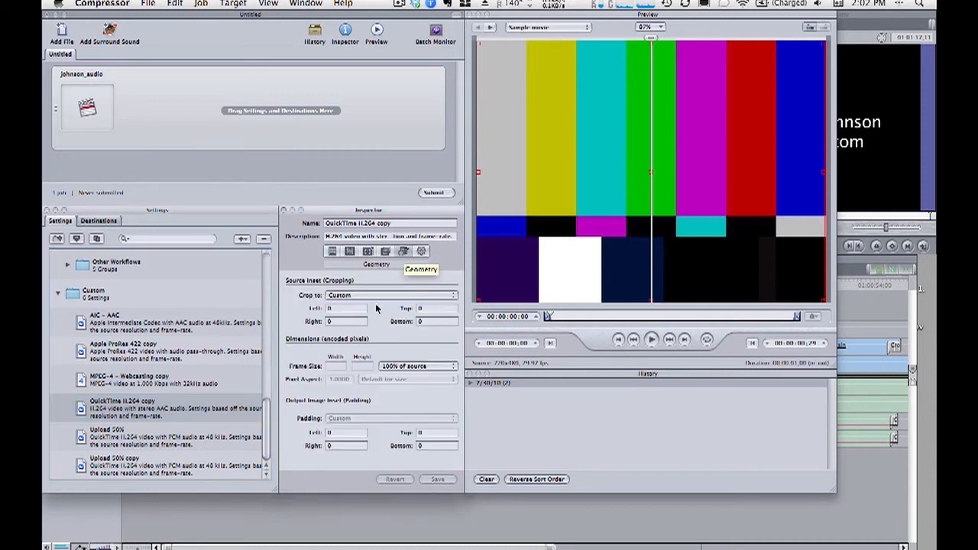
{"action": "left_click", "coordinate": [406, 368]}
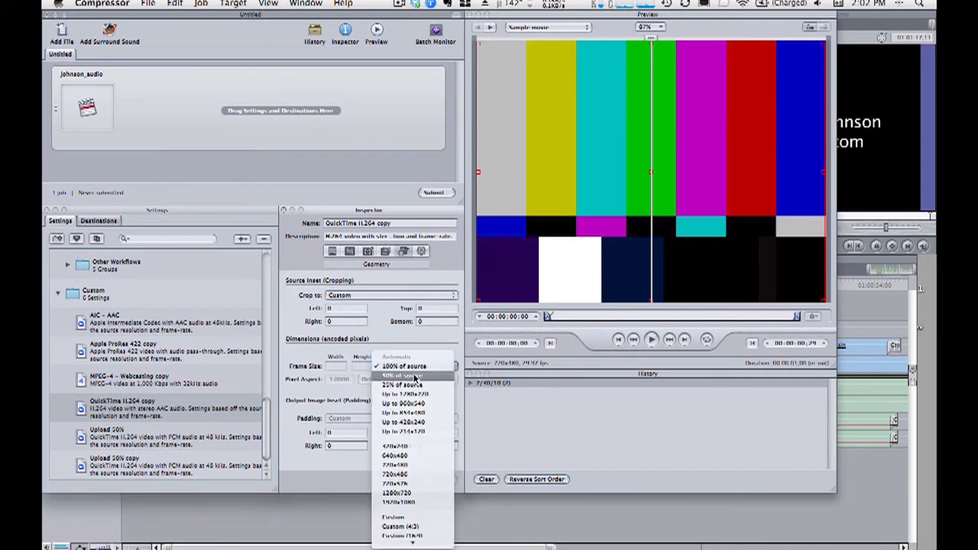
{"action": "left_click", "coordinate": [413, 377]}
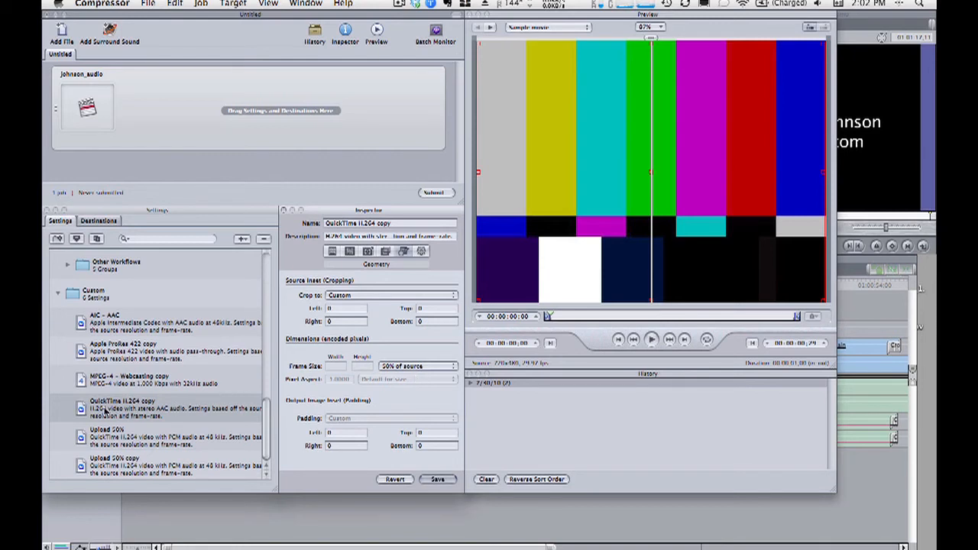
- Try the QuickTime H.264 copy setting on the job, removing the target again and saving the changes to the setting
{"action": "left_click_drag", "start_coordinate": [104, 410], "coordinate": [228, 113]}
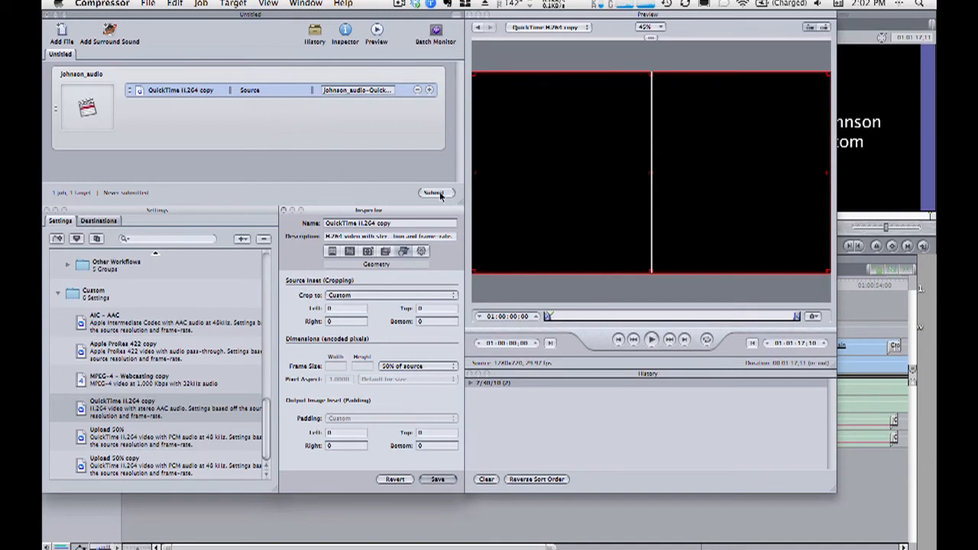
{"action": "left_click", "coordinate": [420, 251]}
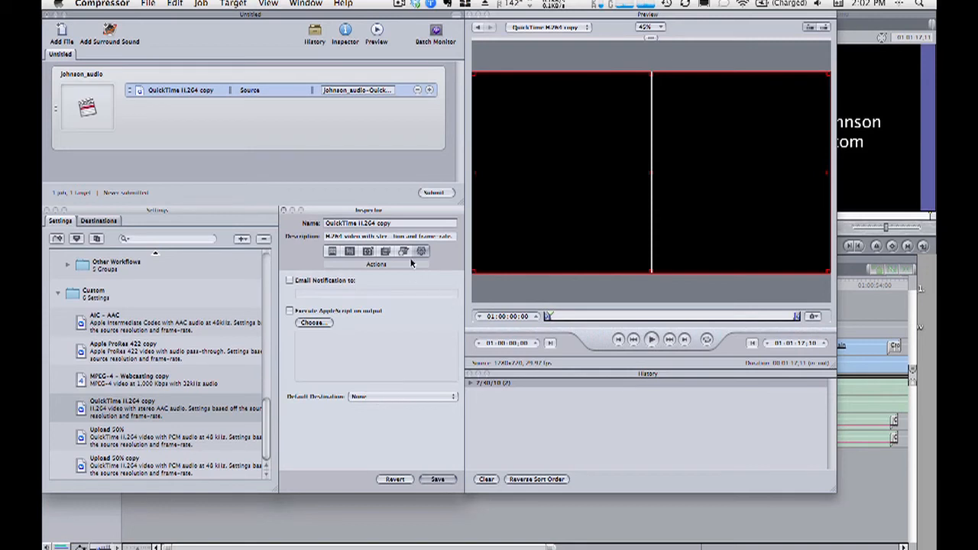
{"action": "left_click", "coordinate": [382, 398]}
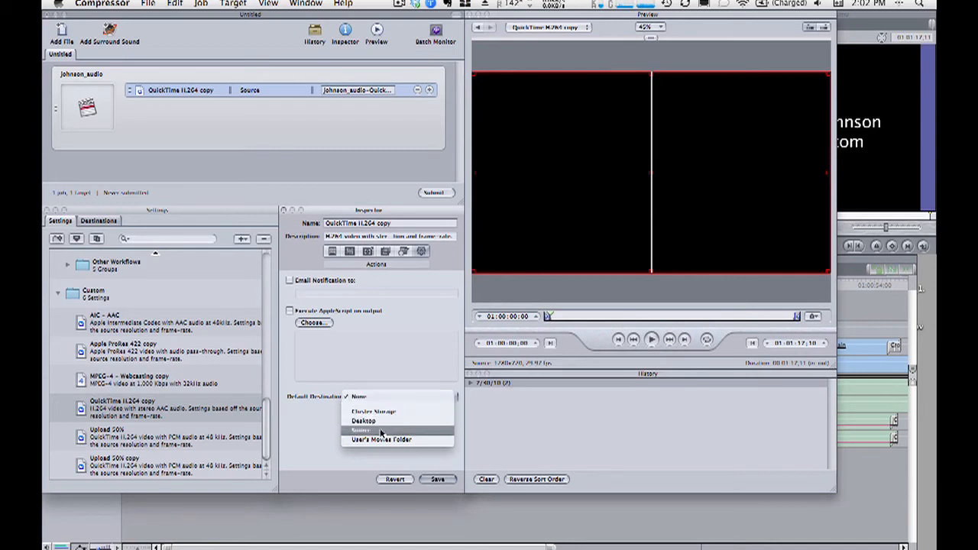
{"action": "left_click", "coordinate": [381, 363]}
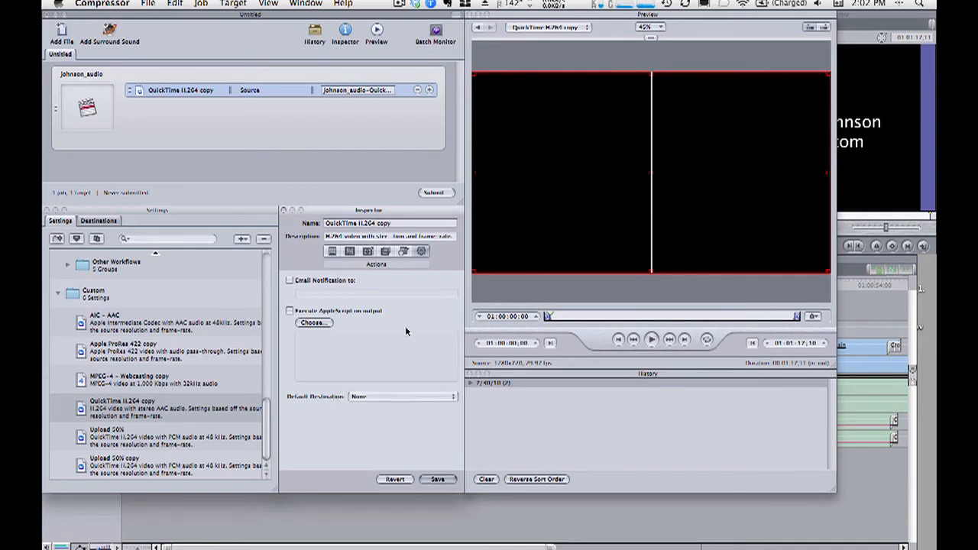
{"action": "left_click", "coordinate": [416, 90]}
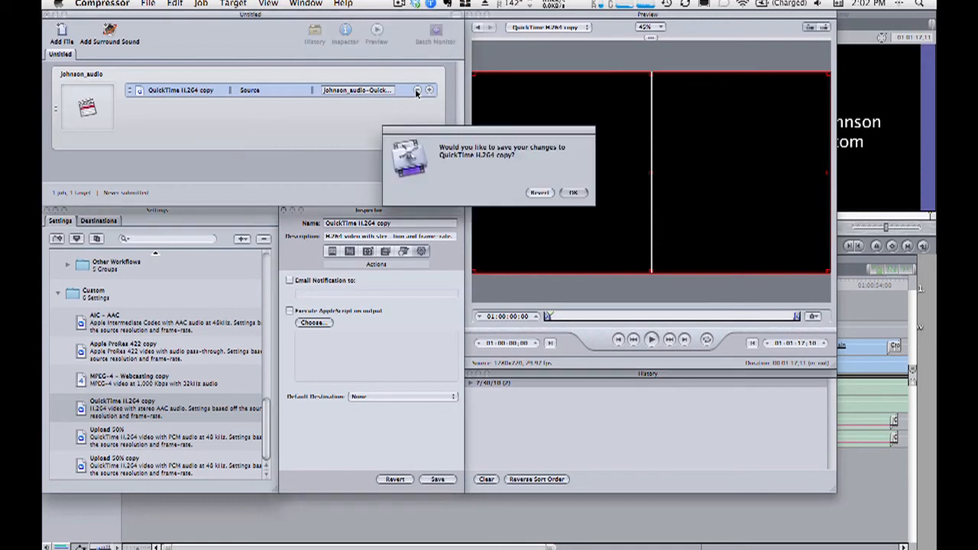
{"action": "left_click", "coordinate": [573, 192]}
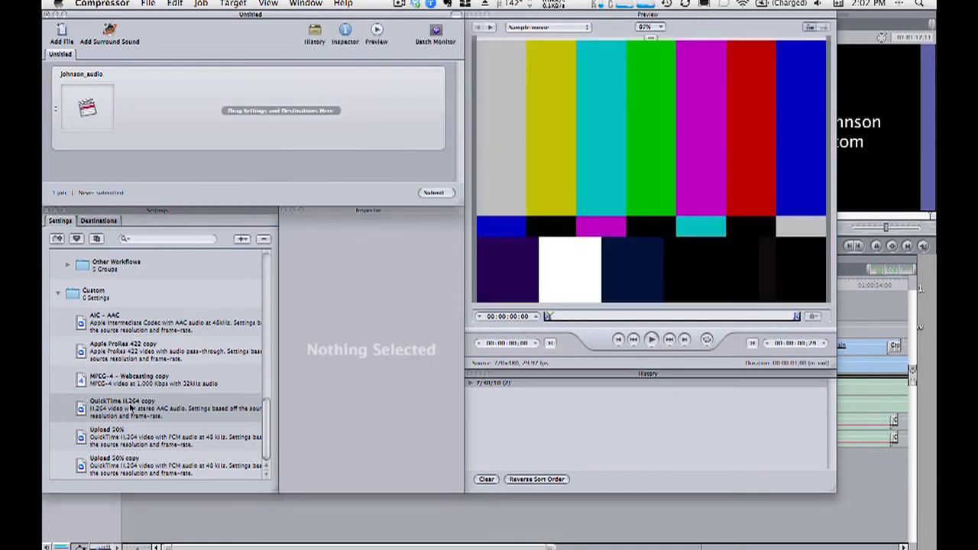
- Set the default destination of the QuickTime H.264 copy setting to Source and save the setting
{"action": "left_click", "coordinate": [130, 409]}
{"action": "left_click", "coordinate": [398, 397]}
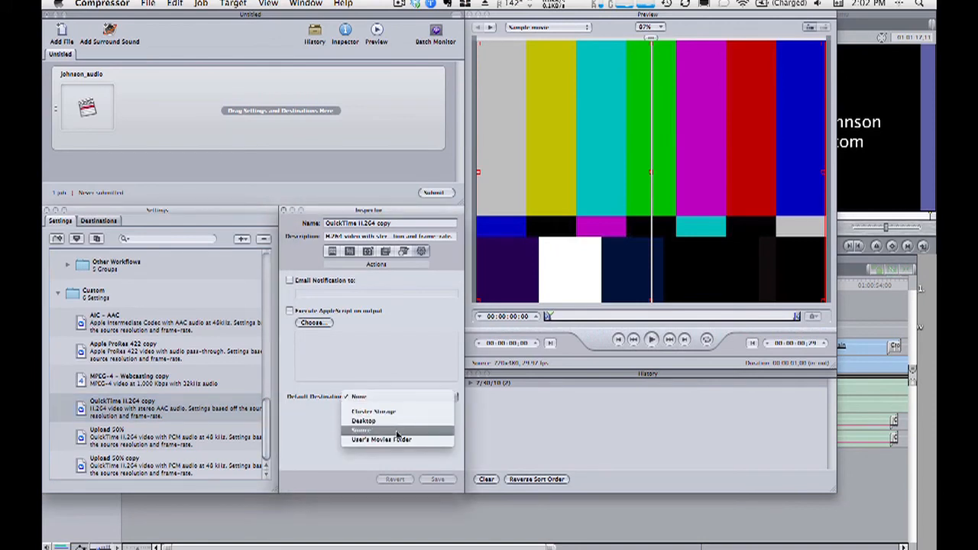
{"action": "left_click", "coordinate": [396, 432]}
{"action": "left_click", "coordinate": [432, 479]}
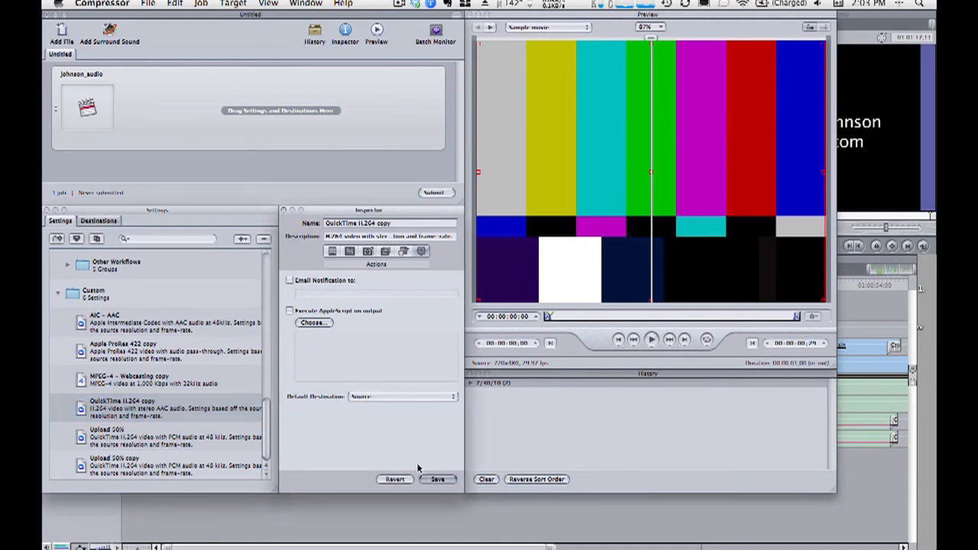
- Submit the job with the QuickTime H.264 copy setting and expand the submitted batch's progress details
{"action": "left_click_drag", "start_coordinate": [121, 411], "coordinate": [252, 131]}
{"action": "left_click", "coordinate": [432, 193]}
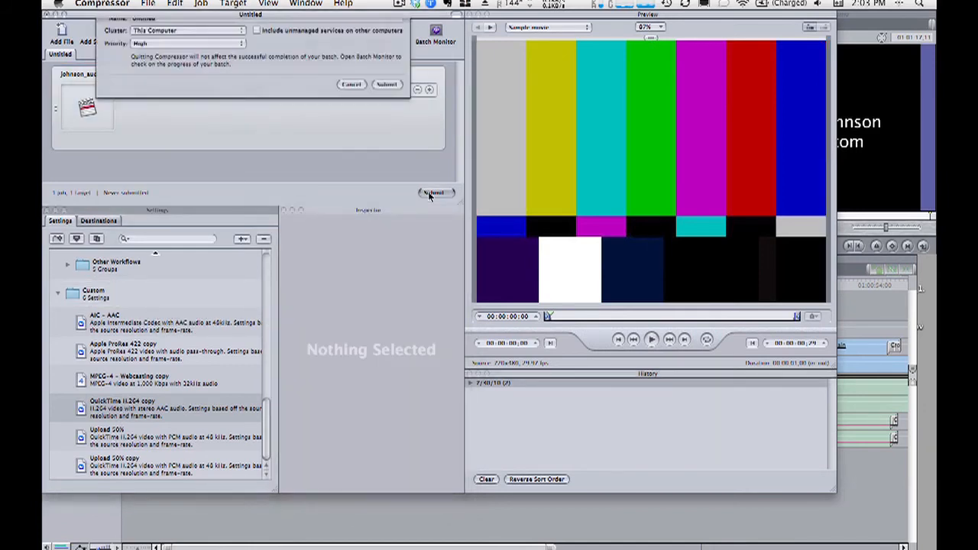
{"action": "left_click", "coordinate": [386, 94]}
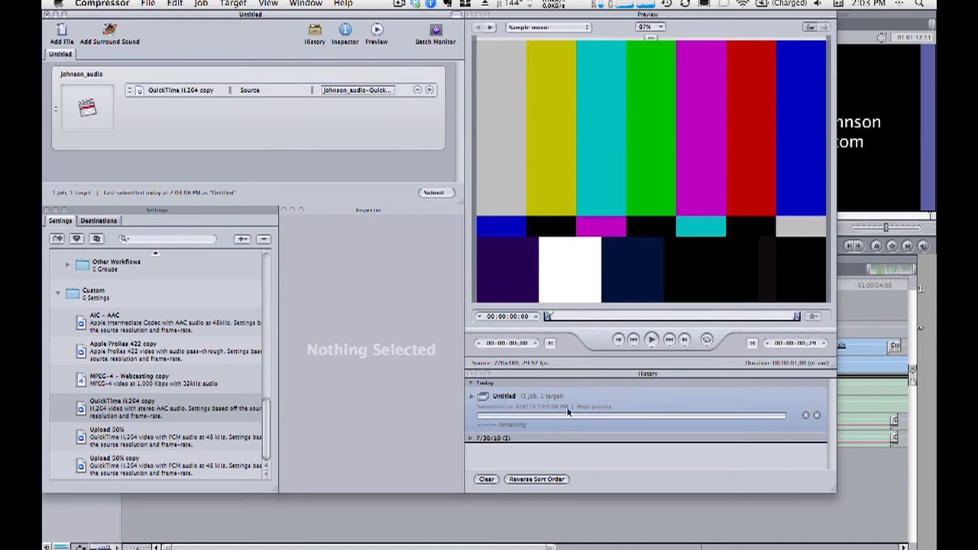
{"action": "left_click", "coordinate": [472, 397]}
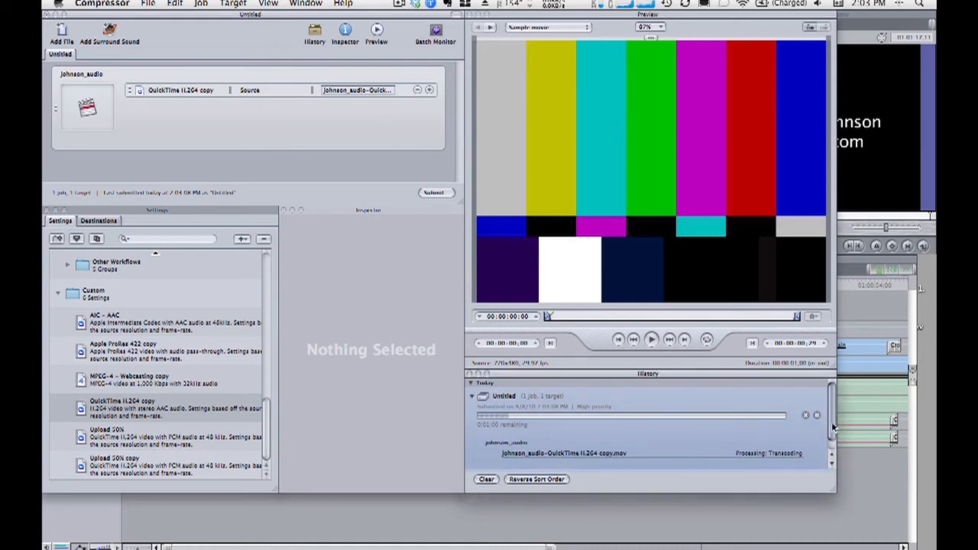
{"action": "scroll", "coordinate": [829, 422], "scroll_direction": "down", "scroll_amount": 2}
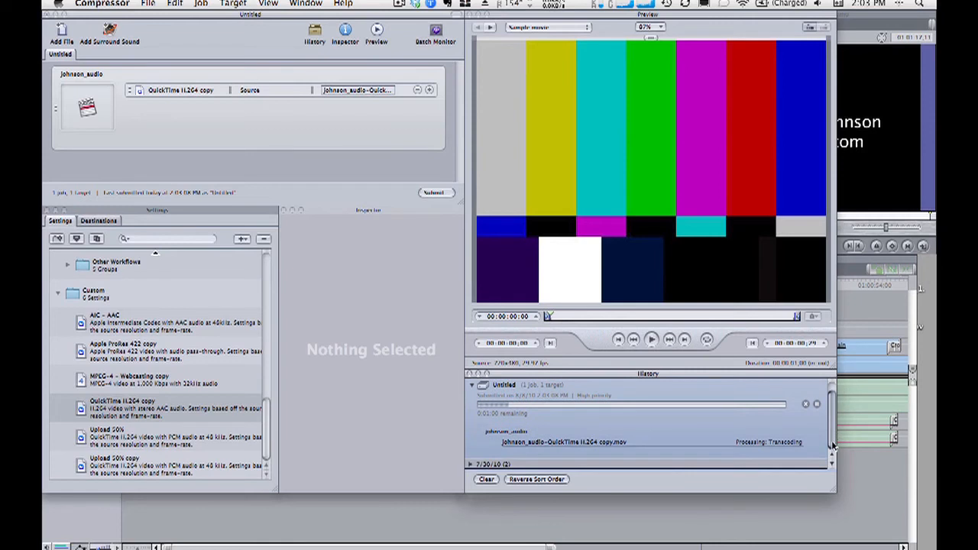